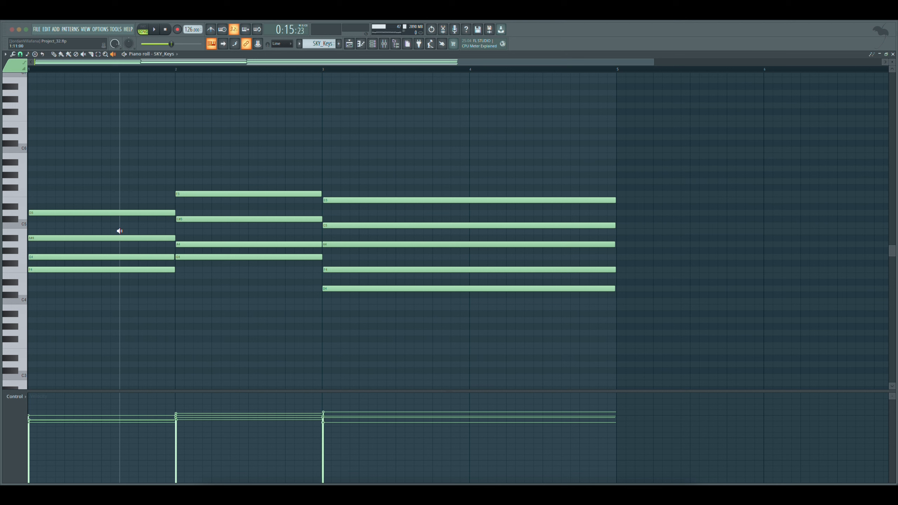
drag(118, 231, 111, 233)
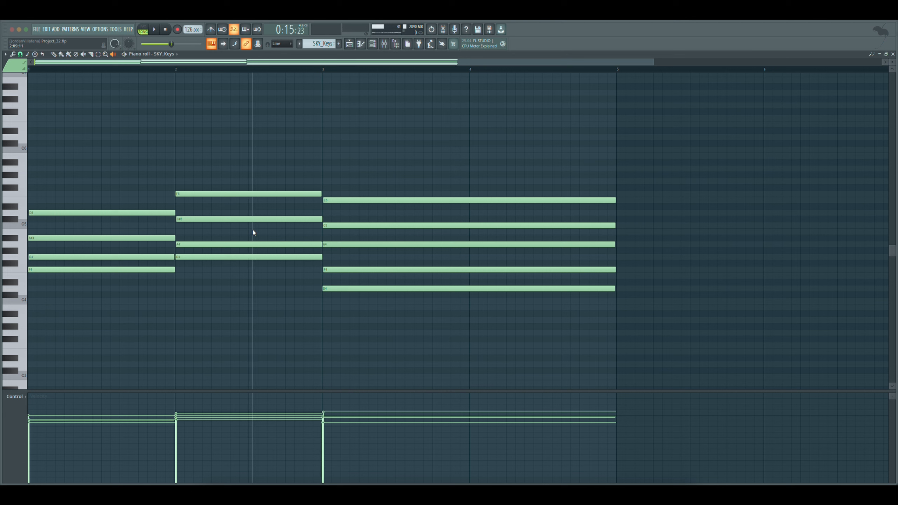
drag(254, 232, 252, 229)
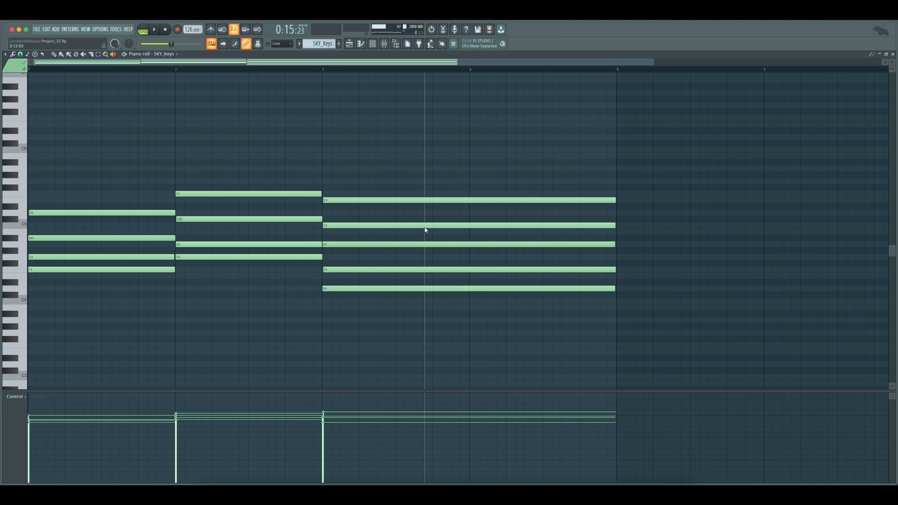
drag(419, 235, 420, 235)
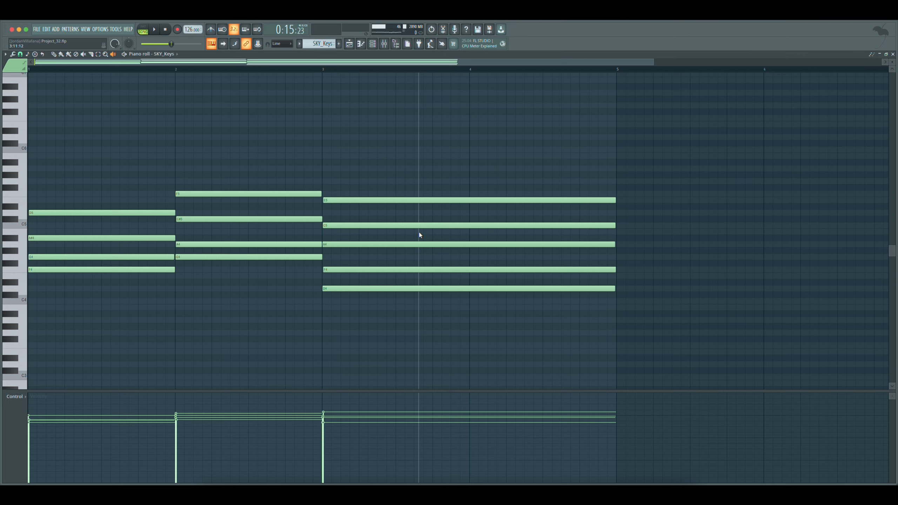
- Select the SKY_Keys mixer track, view the instrument preset on its channel, and close the instrument window
click(384, 43)
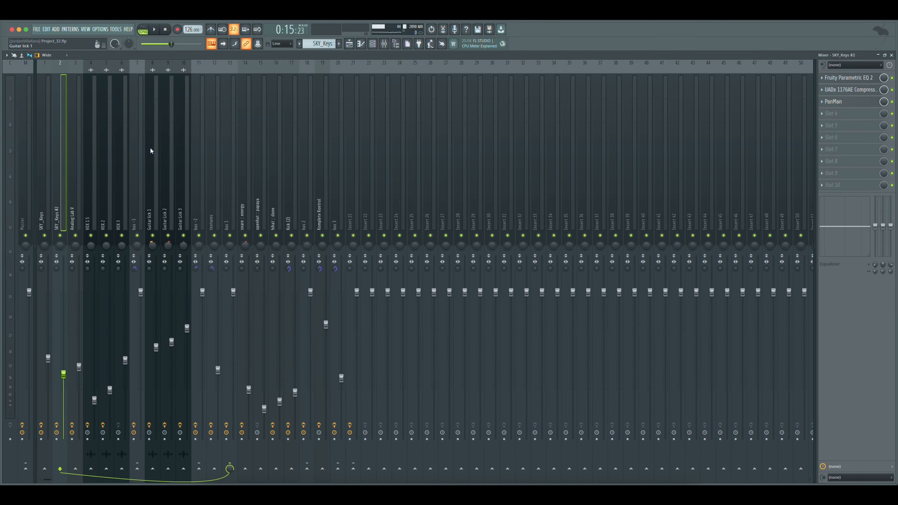
click(47, 199)
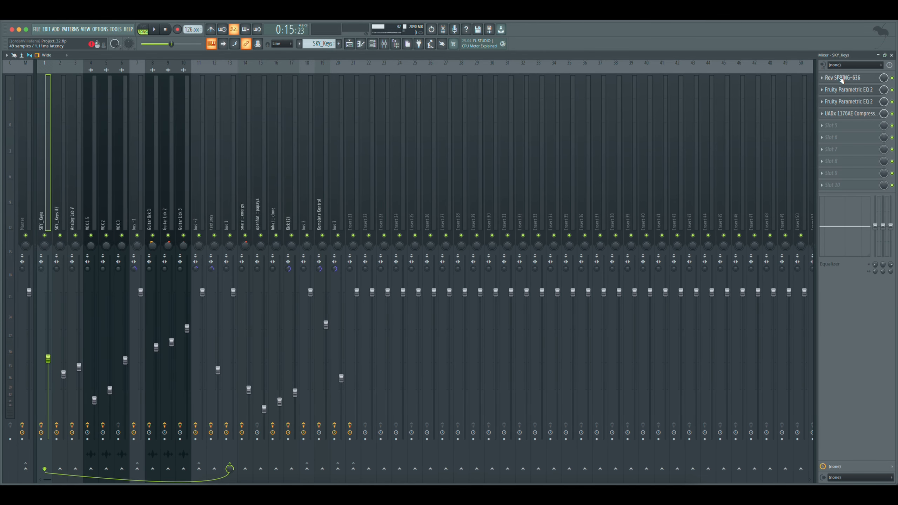
click(372, 43)
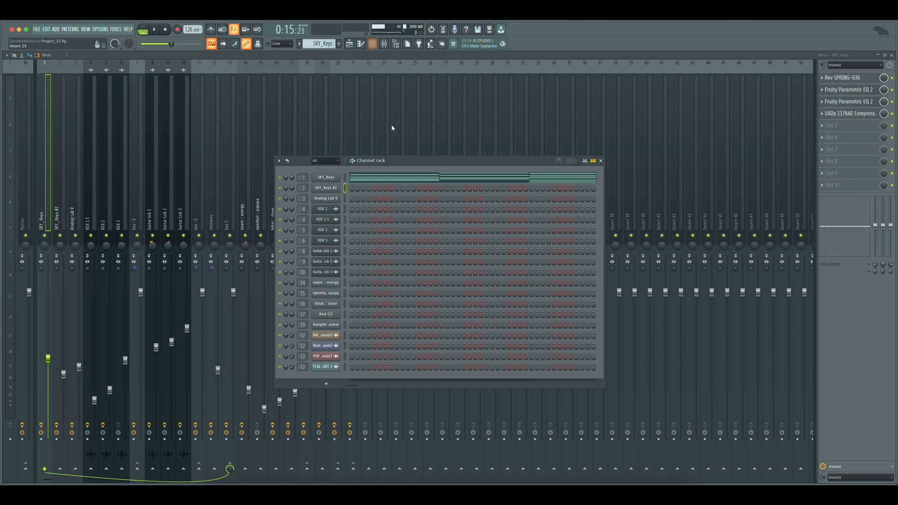
click(332, 177)
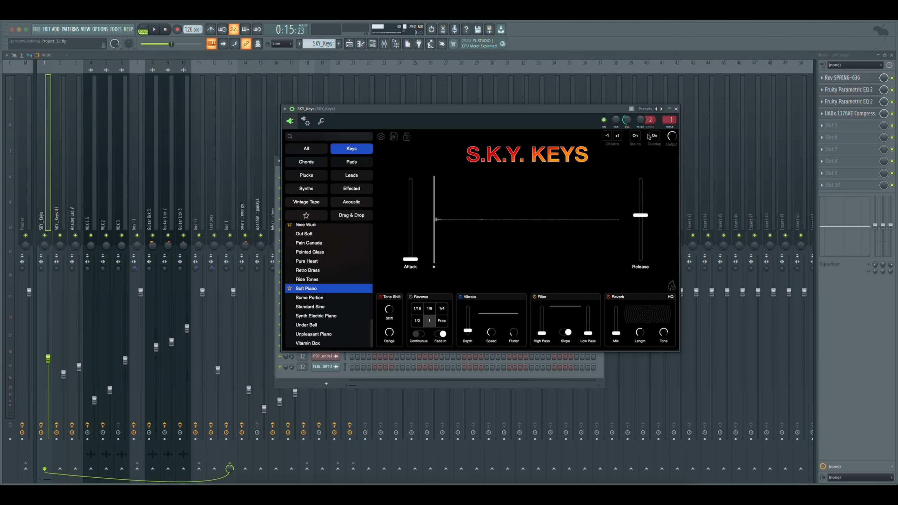
click(676, 109)
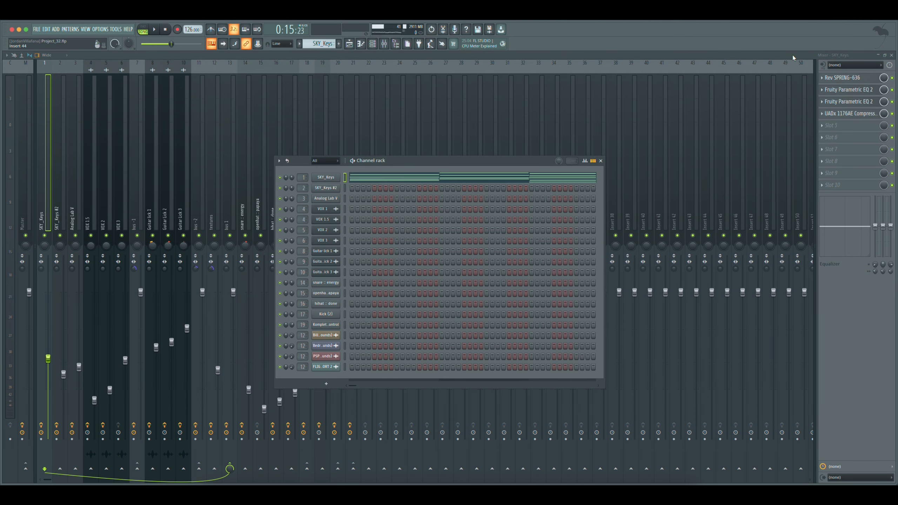
- Review the SKY_Keys mixer track's effects one by one: Rev SPRING-636, both Fruity Parametric EQ 2 instances and the UADx 1176AE Compressor
click(835, 77)
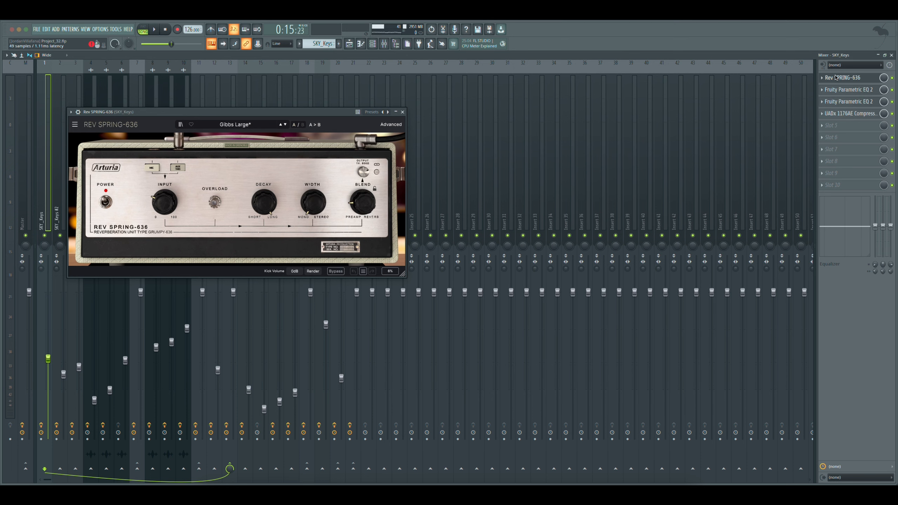
click(835, 77)
click(839, 90)
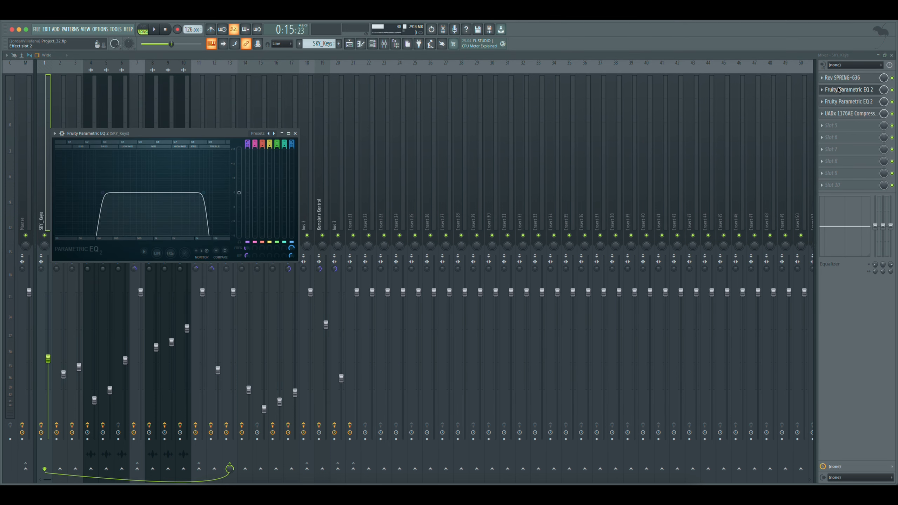
click(839, 89)
click(840, 102)
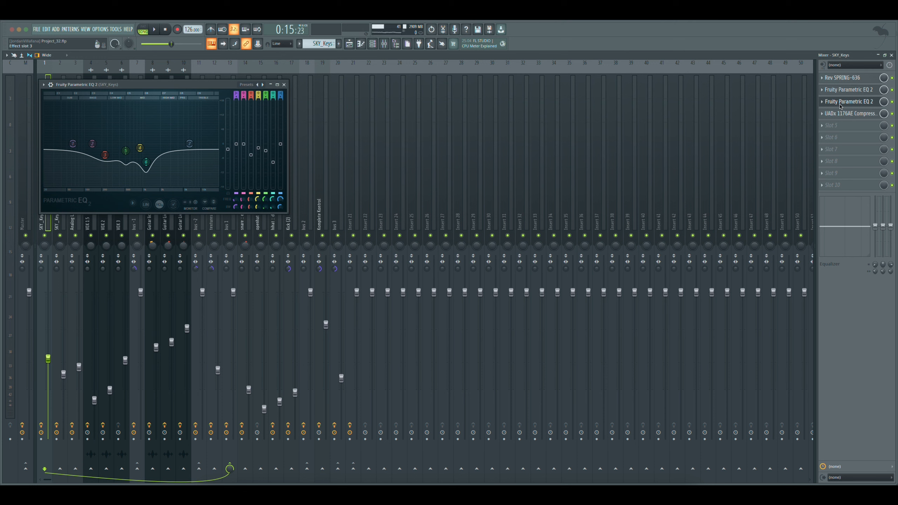
click(841, 105)
click(843, 114)
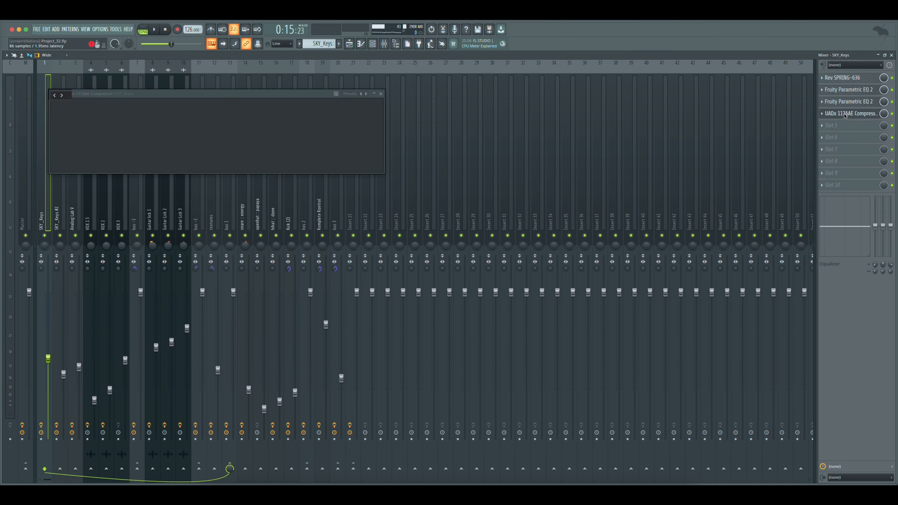
click(843, 114)
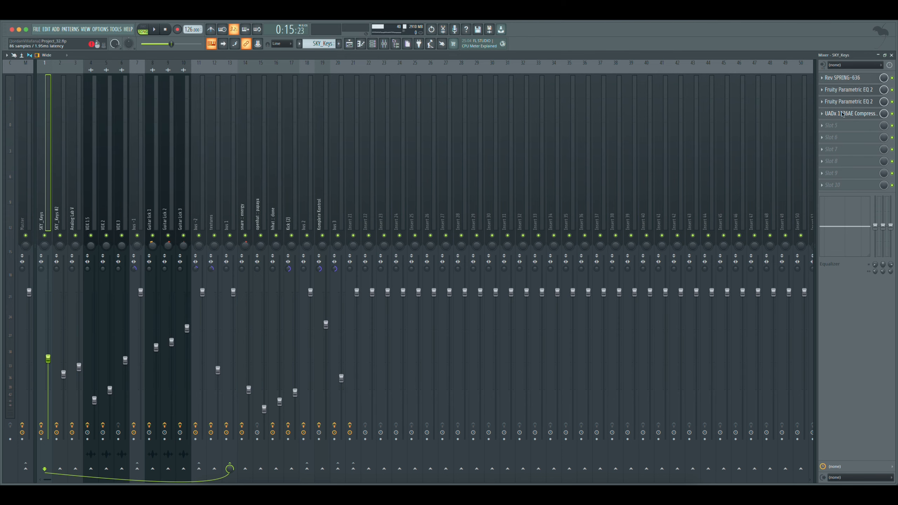
- Solo Track 1 with the SKY_Keys clips in the playlist and play it back
key(F5)
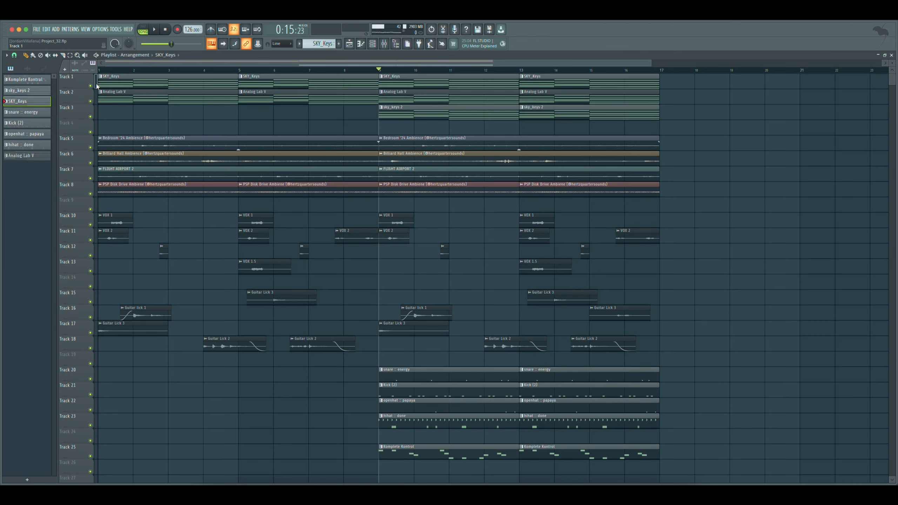
ctrl+click(90, 85)
key(space)
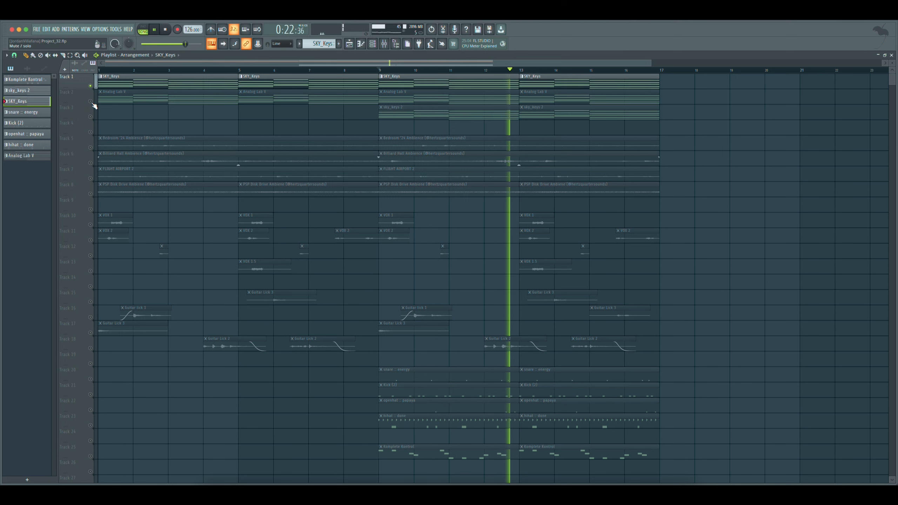
key(space)
- Solo Track 2 in the playlist and open its Analog Lab V instrument to view the preset
click(114, 95)
click(373, 44)
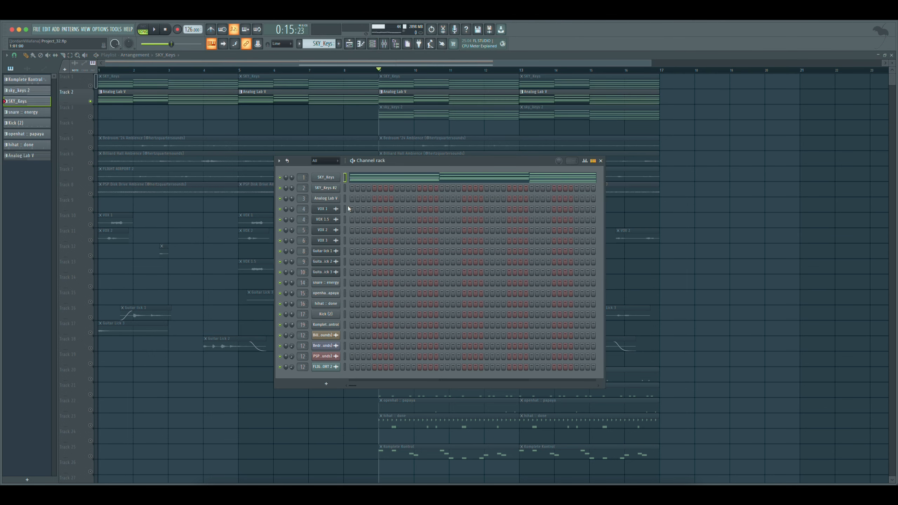
click(325, 199)
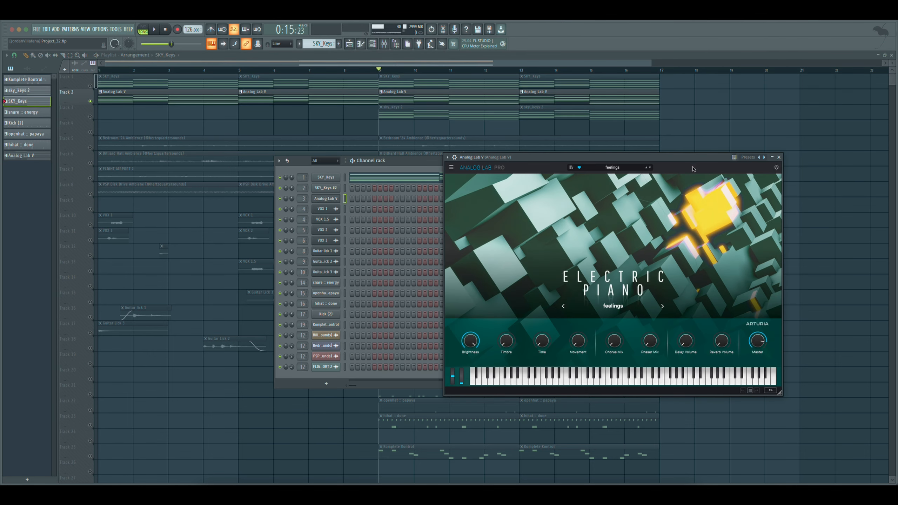
- Review the Analog Lab V mixer track's effects in order: Chorus JUN-6, both Fruity Parametric EQ 2 instances and the UADx 1176AE Compressor
click(384, 44)
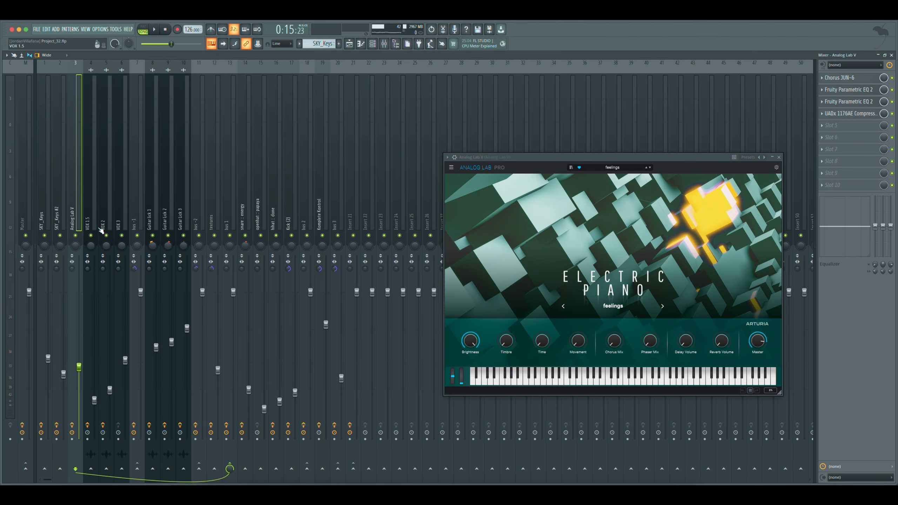
click(61, 222)
click(74, 221)
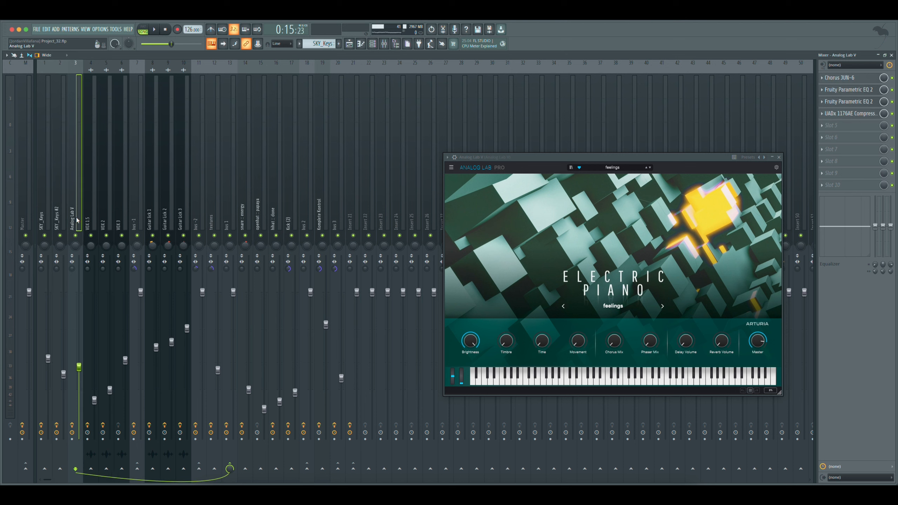
click(838, 78)
click(838, 79)
click(847, 85)
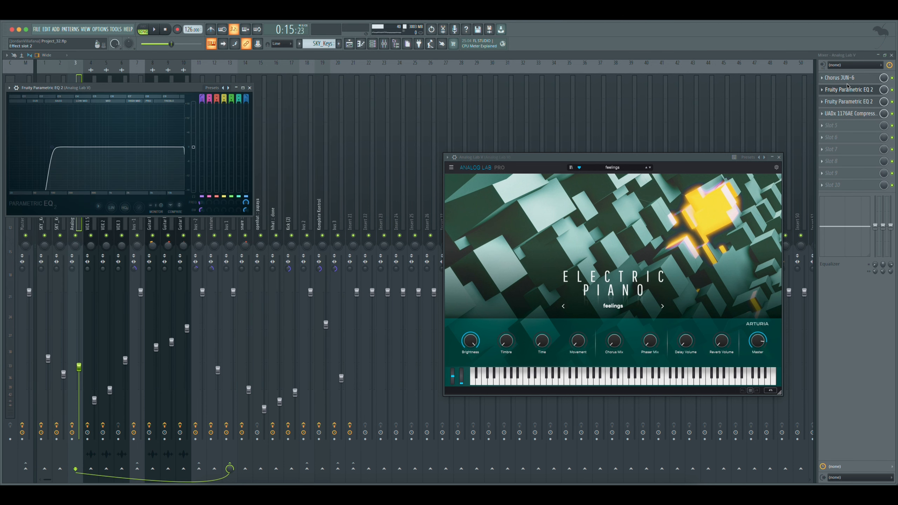
click(844, 90)
click(844, 104)
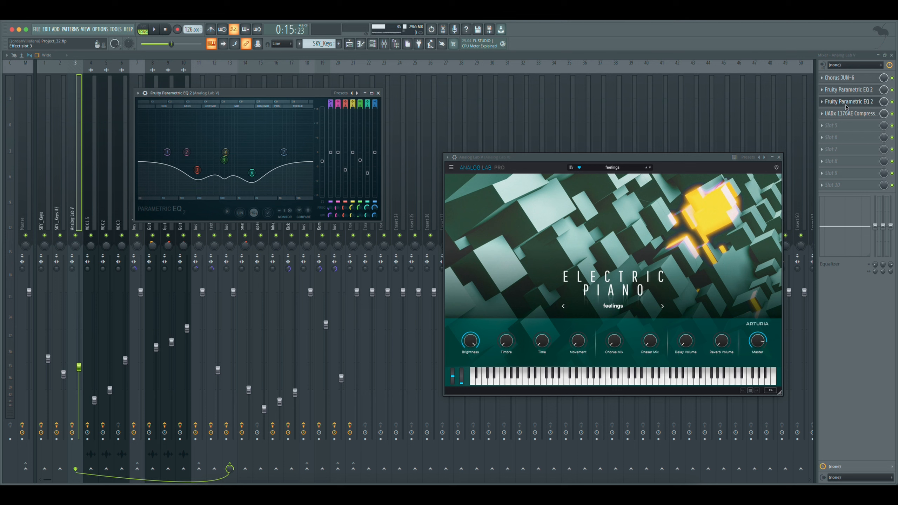
click(846, 103)
click(849, 114)
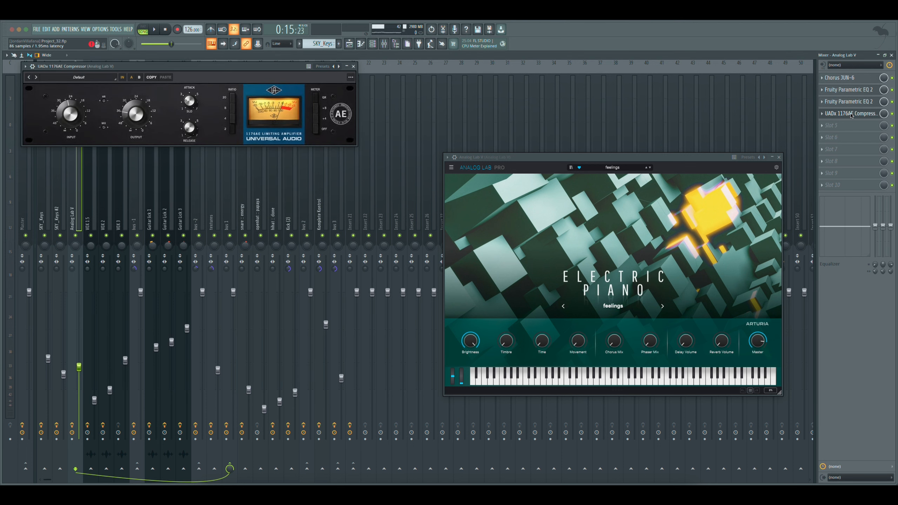
click(849, 115)
- Return to the playlist and play back the soloed Analog Lab V track
key(F5)
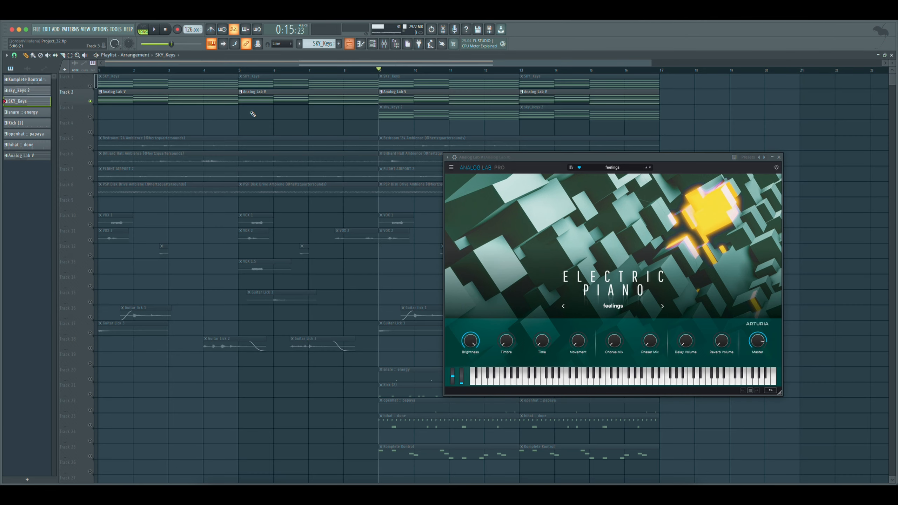
key(space)
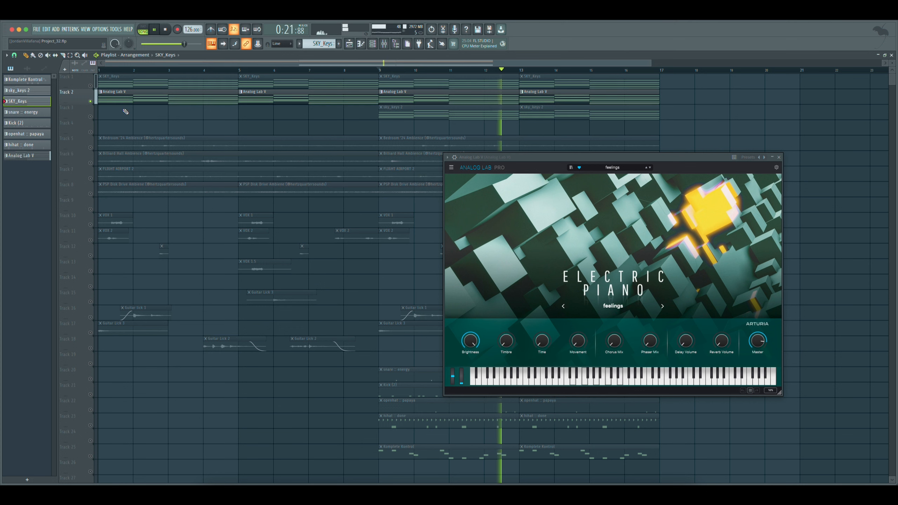
key(space)
- Solo Track 3 in the playlist and view the SKY_Keys #2 instrument from its channel
right_click(90, 118)
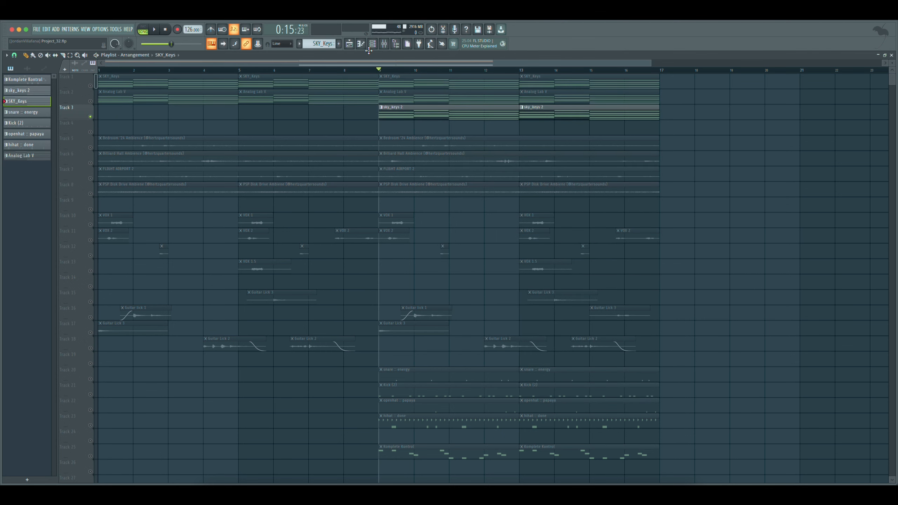
click(372, 43)
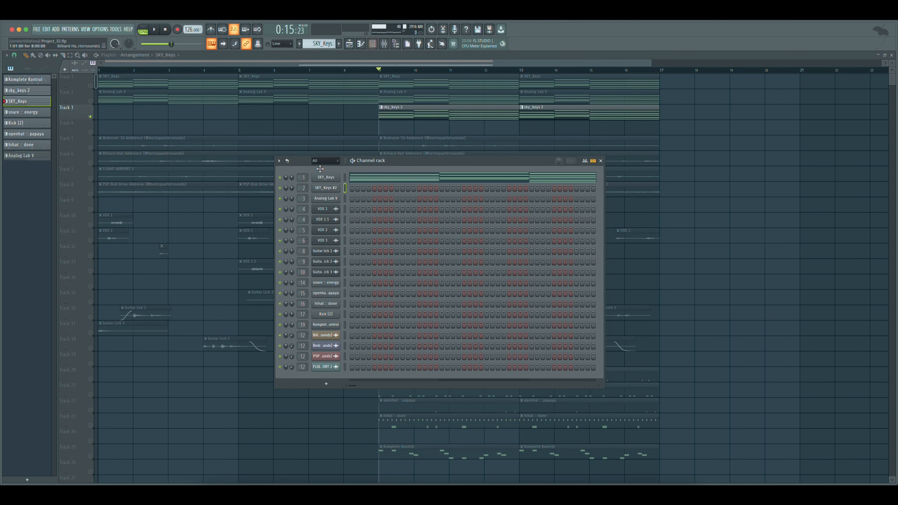
click(329, 191)
click(428, 160)
- Review Fruity Parametric EQ 2, UADx 1176AE Compressor and PanMan on the SKY_Keys #2 mixer track, and play back the soloed layer
click(384, 44)
click(850, 78)
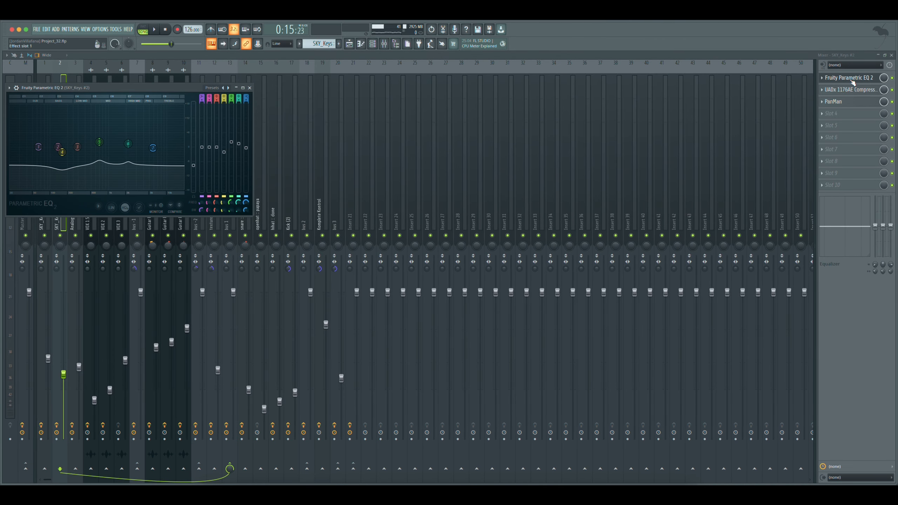
click(852, 79)
click(848, 89)
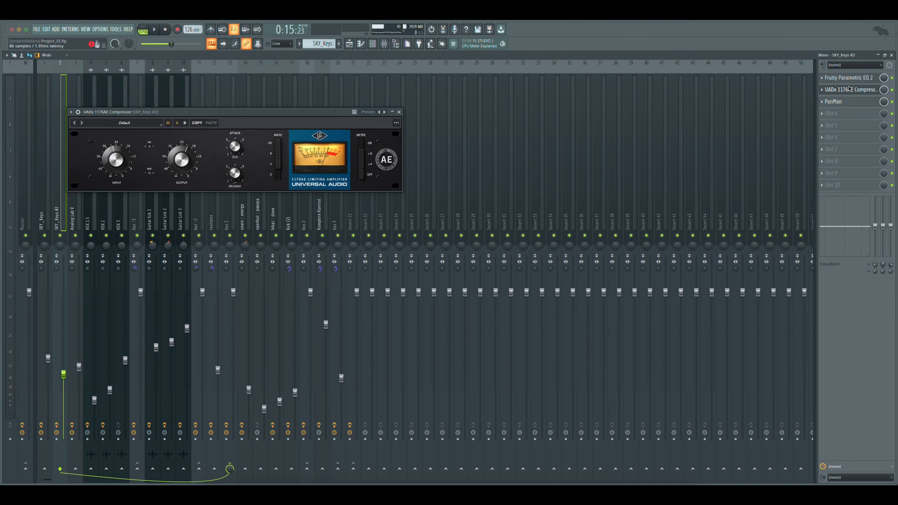
click(848, 89)
click(844, 102)
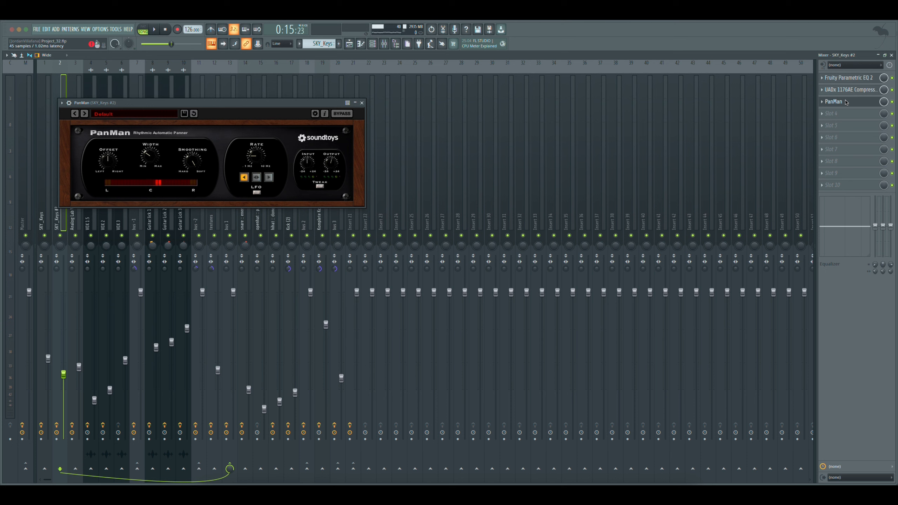
click(845, 102)
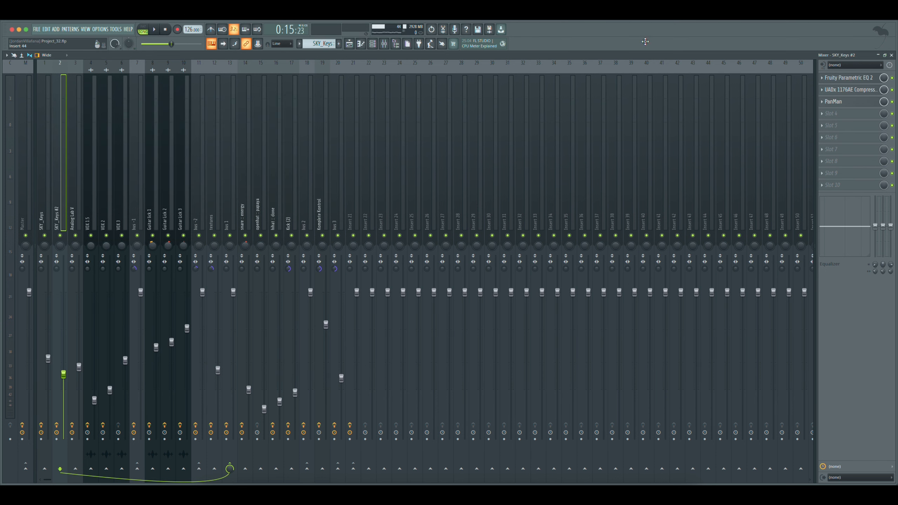
key(space)
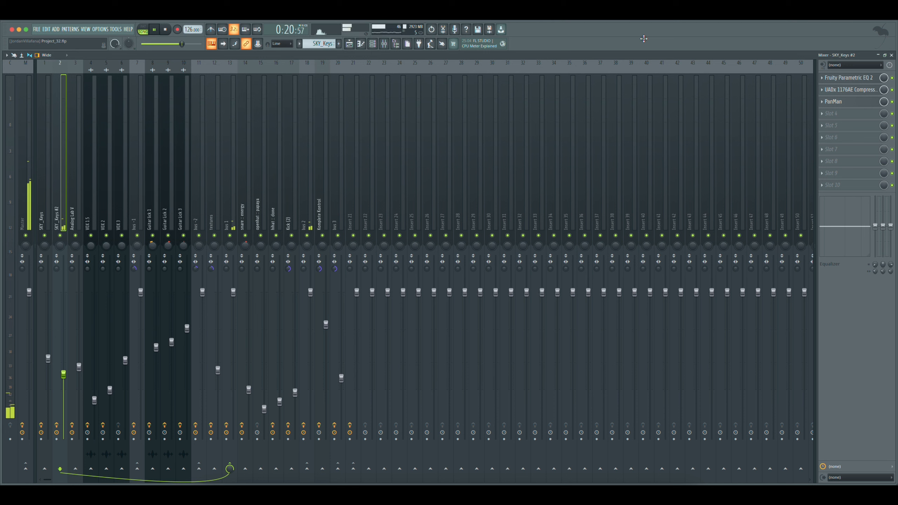
key(space)
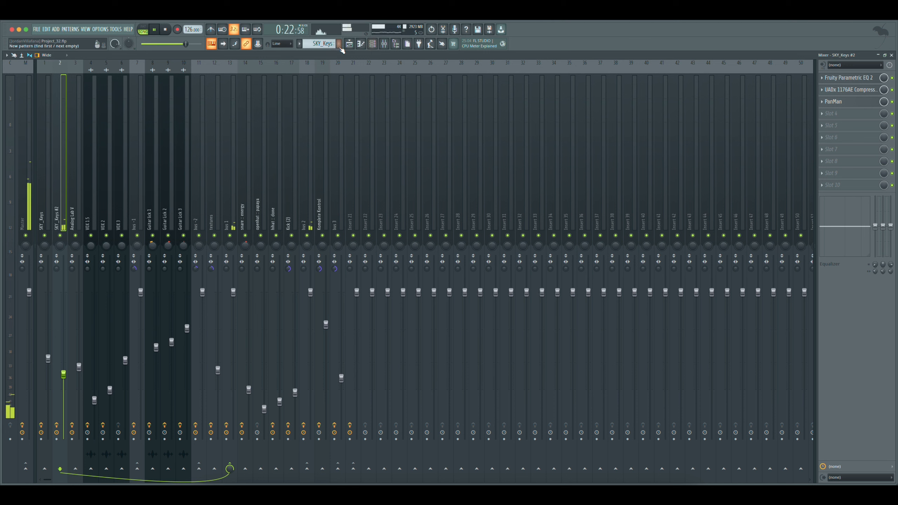
- Solo the four ambience tracks, Track 5 to Track 8, in the playlist and play them back
click(357, 46)
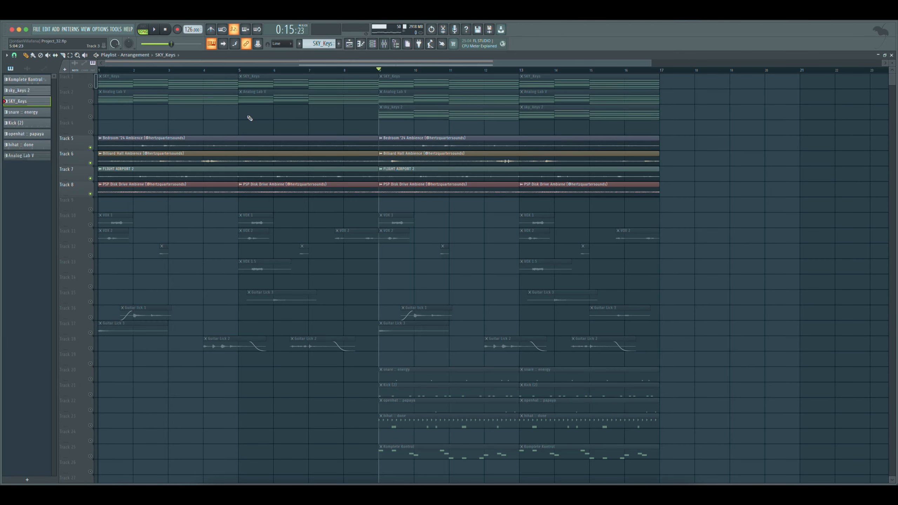
key(space)
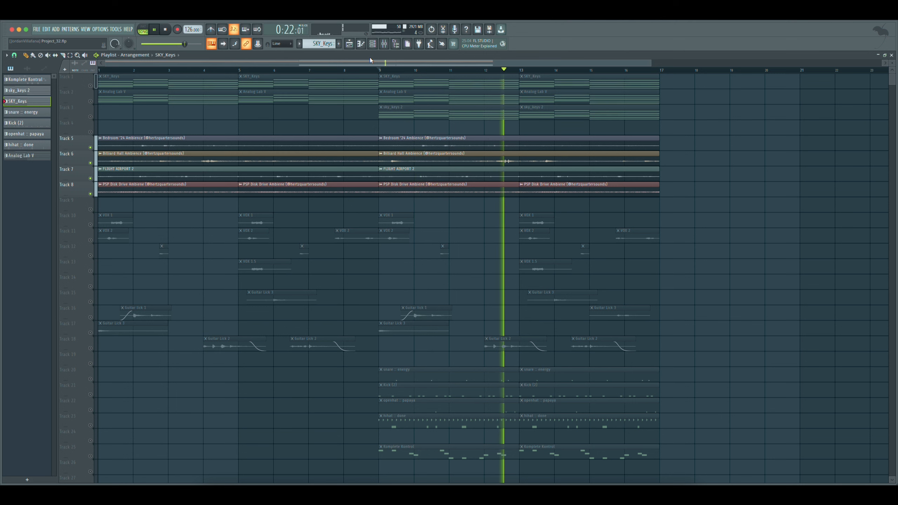
key(space)
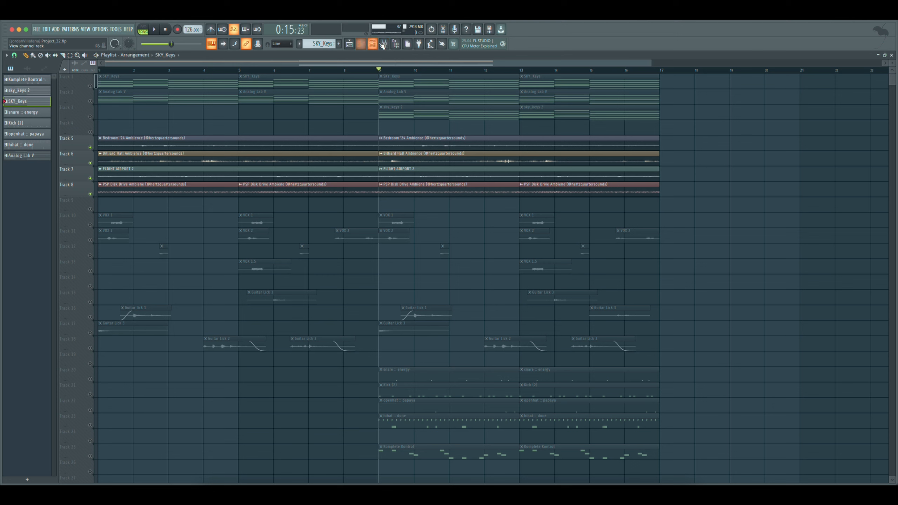
- Review Fruity Parametric EQ 2 and MicroShift on the textures mixer track
click(385, 45)
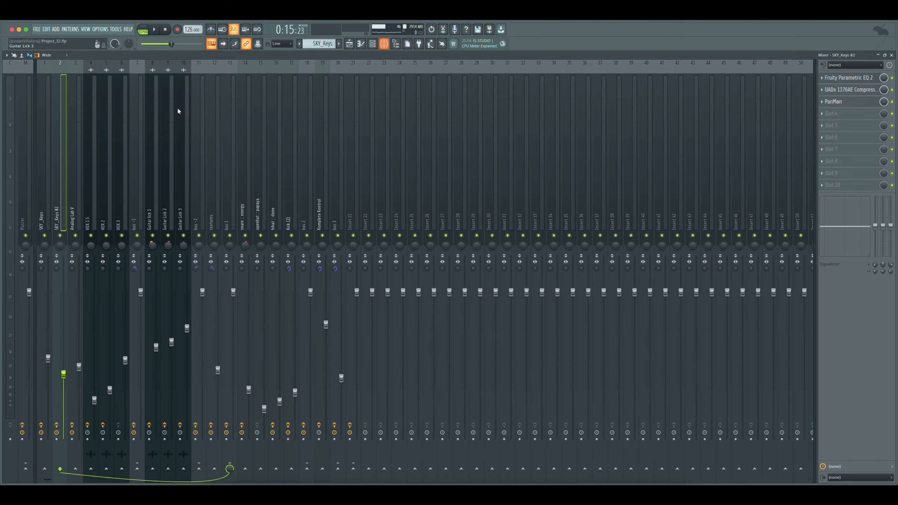
click(199, 208)
click(853, 77)
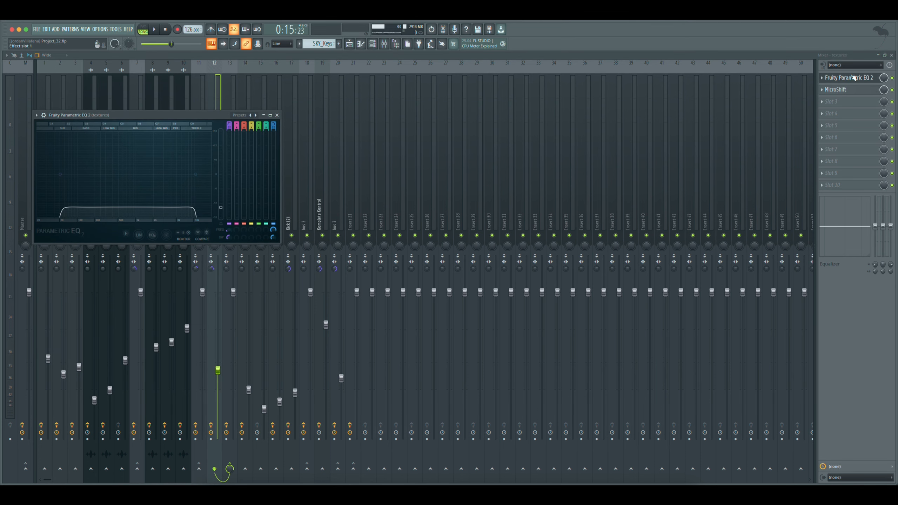
click(853, 78)
click(844, 89)
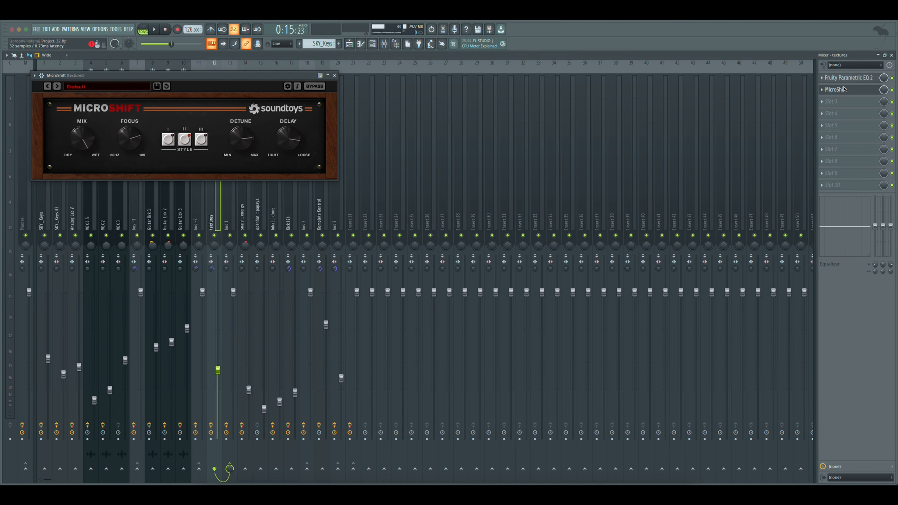
click(844, 89)
- Solo the VOX tracks, Track 10 to Track 13, in the playlist, play them back and return the playhead to bar 9
key(F5)
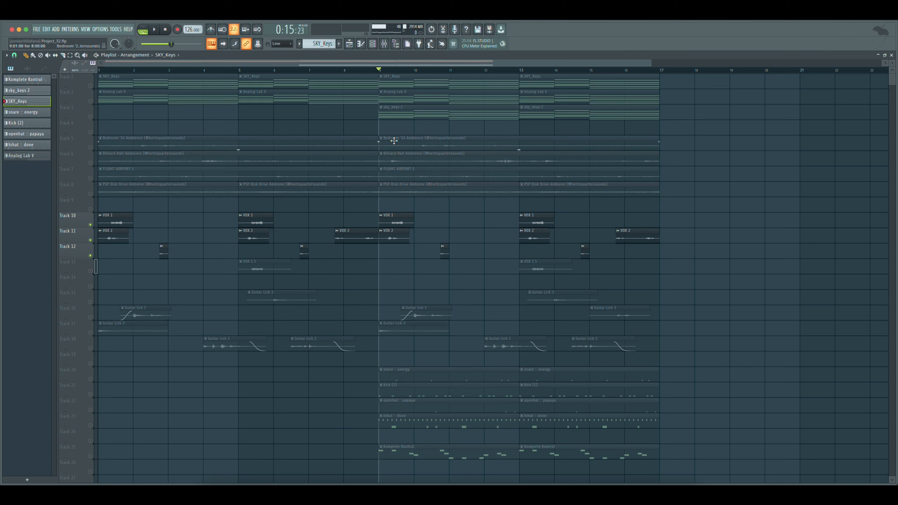
key(space)
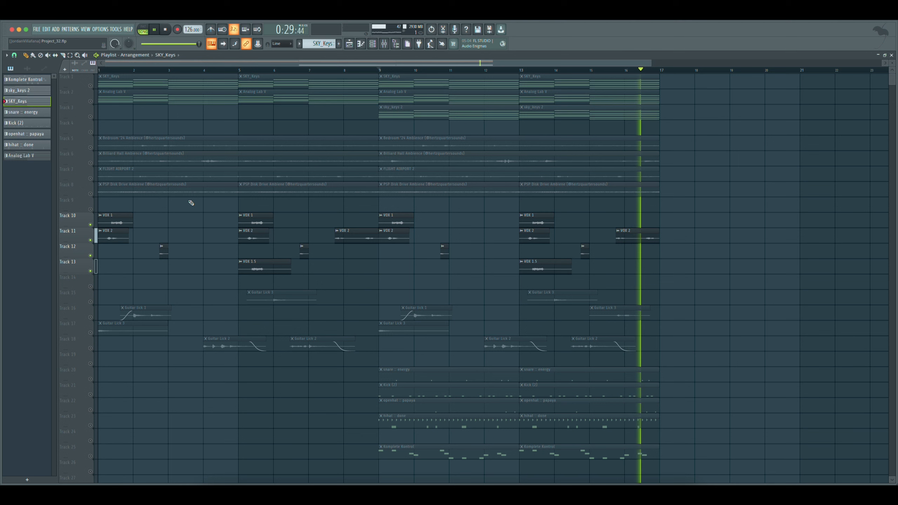
key(space)
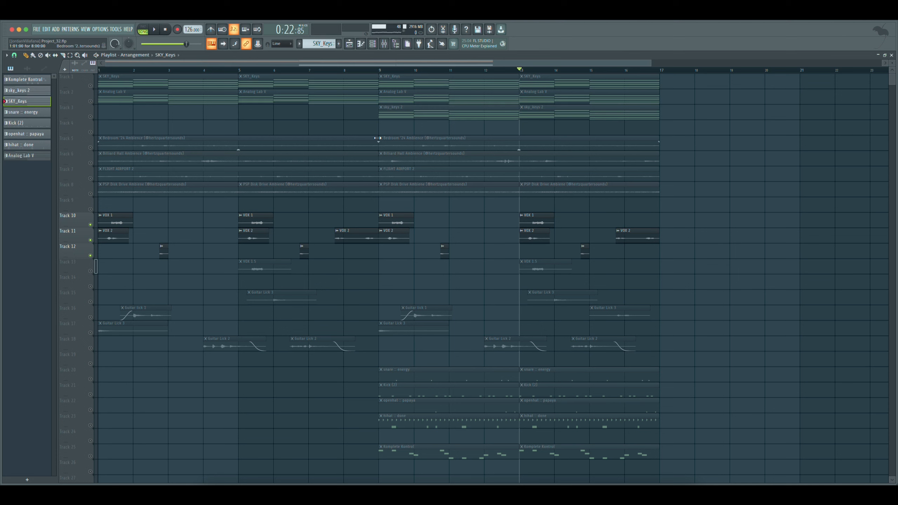
click(381, 71)
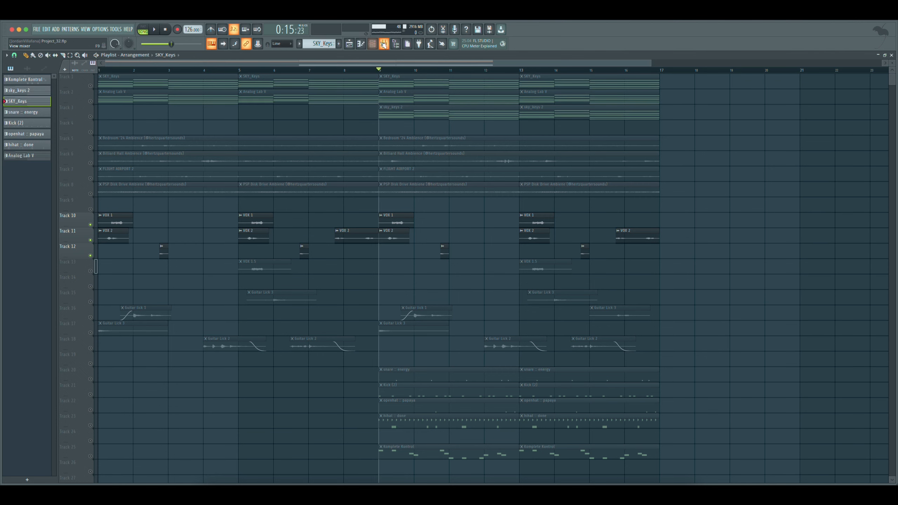
- Review Fruity Parametric EQ 2 on the VOX 1.5 and VOX 2 mixer tracks and check the effect slots of VOX 3
click(384, 44)
click(93, 214)
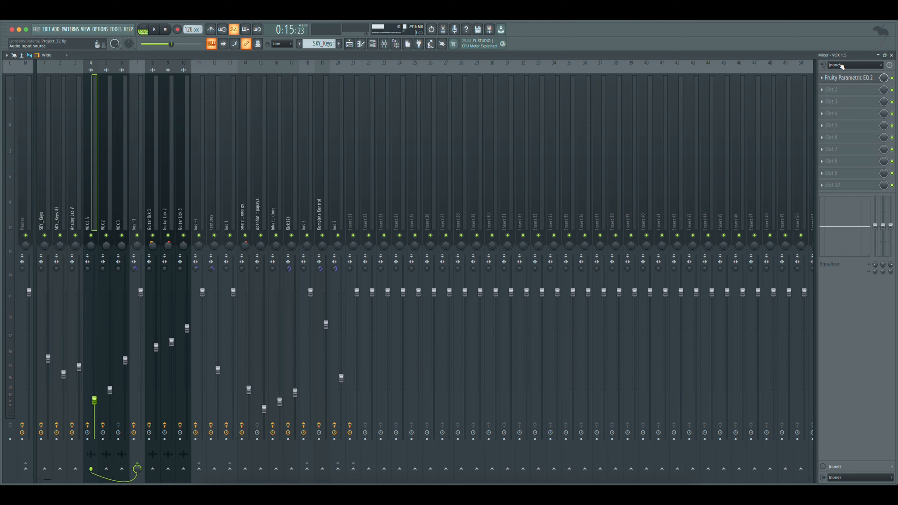
click(846, 77)
click(846, 77)
key(Right)
click(858, 79)
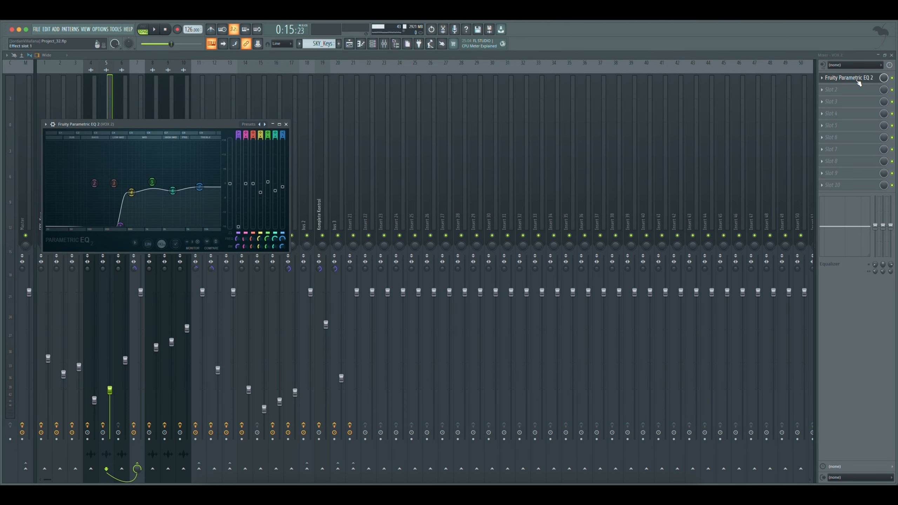
click(858, 80)
key(Right)
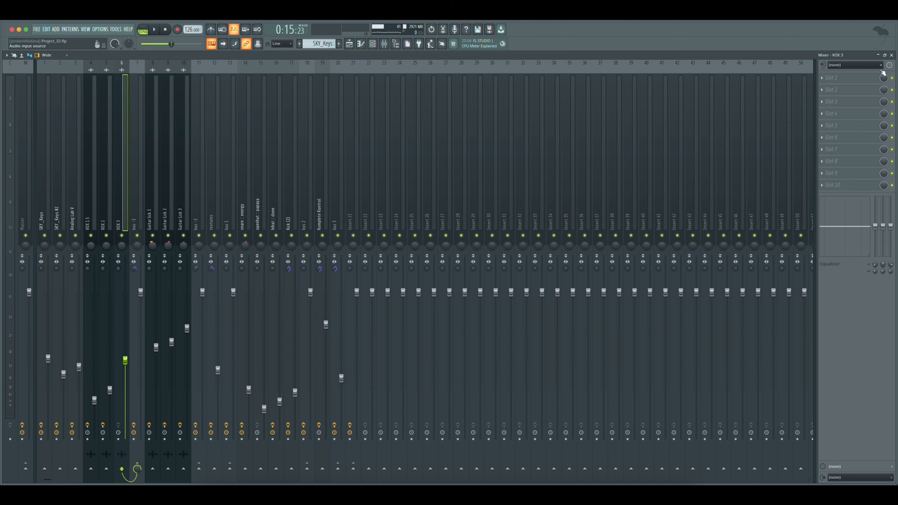
- Review Rev SPRING-636, Chorus JUN-6, Fruity Parametric EQ 2 and UADx 1176AE Compressor on the bus -1 mixer track
key(Right)
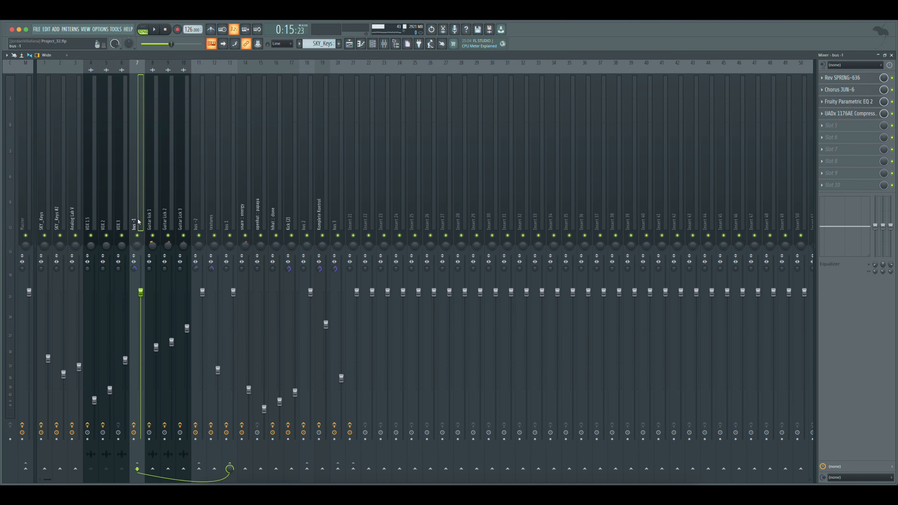
click(849, 77)
click(846, 77)
click(846, 90)
click(847, 89)
click(849, 102)
click(849, 101)
click(848, 114)
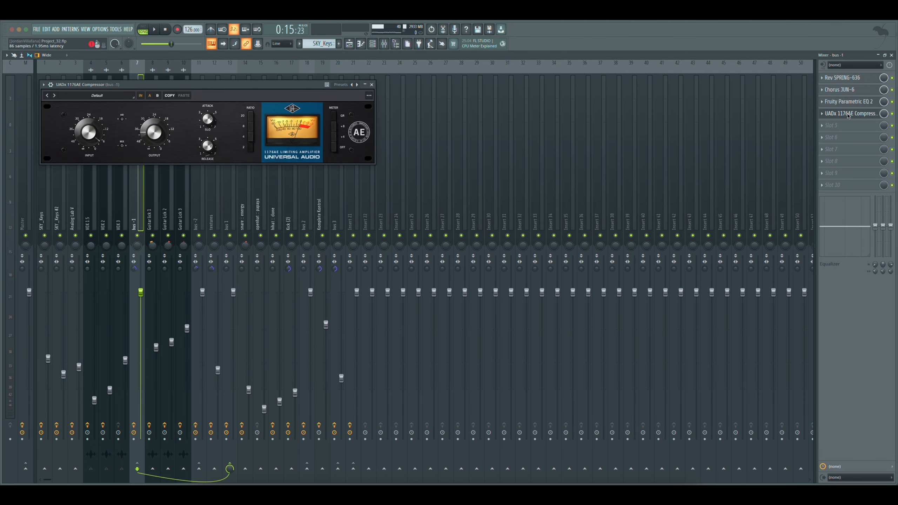
click(847, 114)
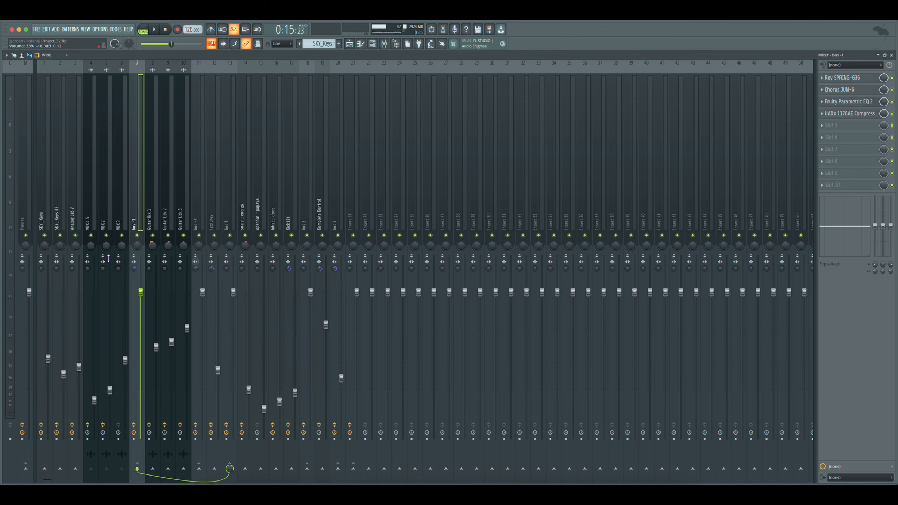
- Solo the guitar lick tracks, Track 15 to Track 18, in the playlist and play them back
key(F5)
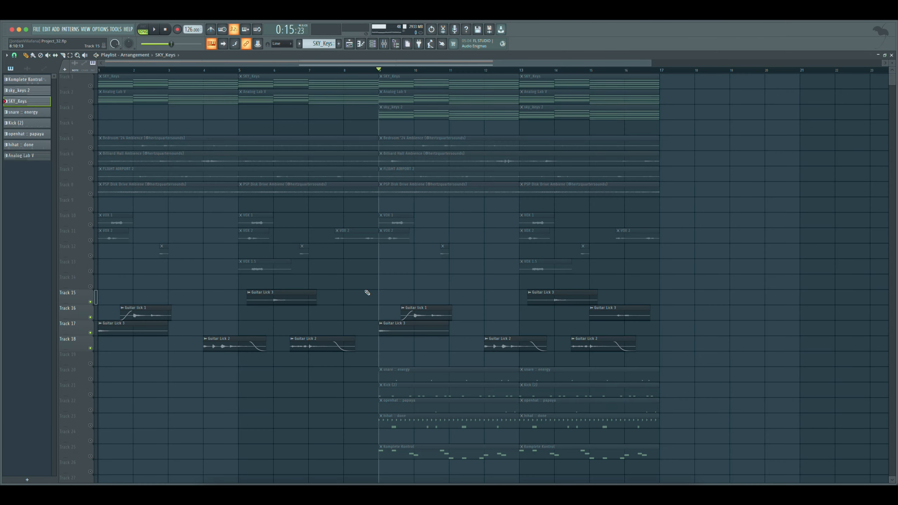
scroll(367, 293, down, 3)
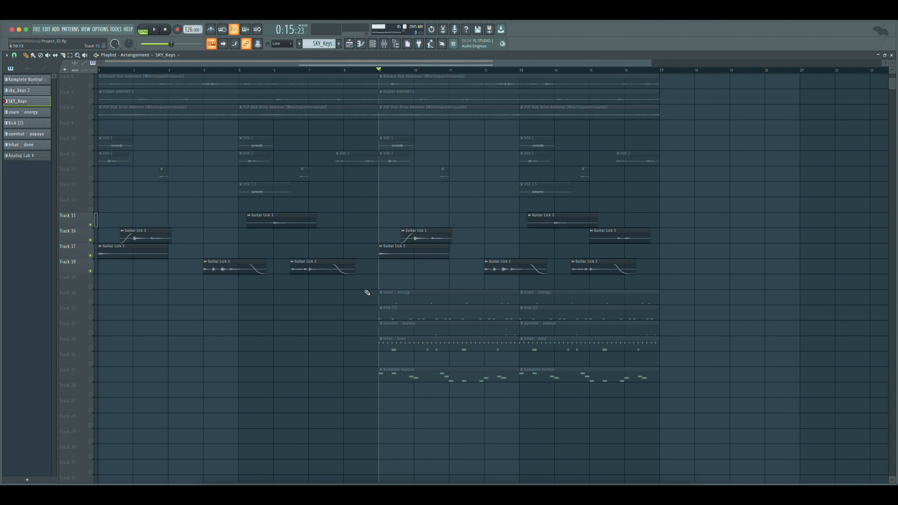
key(space)
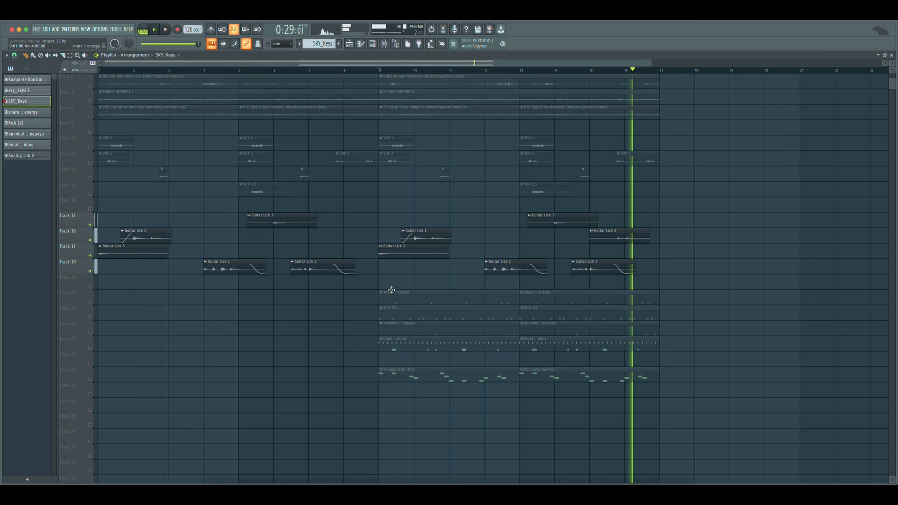
key(space)
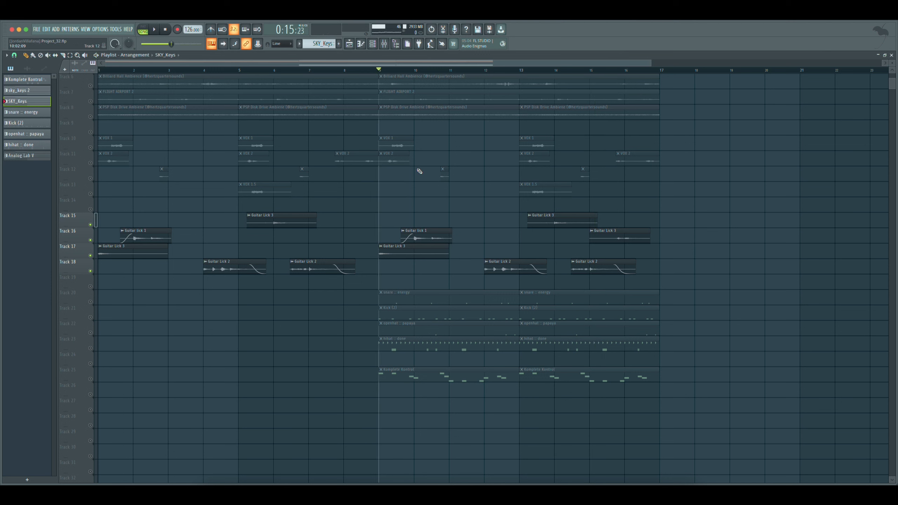
- Review Fruity Parametric EQ 2 and Fruity Reeverb 2 on the Guitar lick 1 mixer track
click(388, 45)
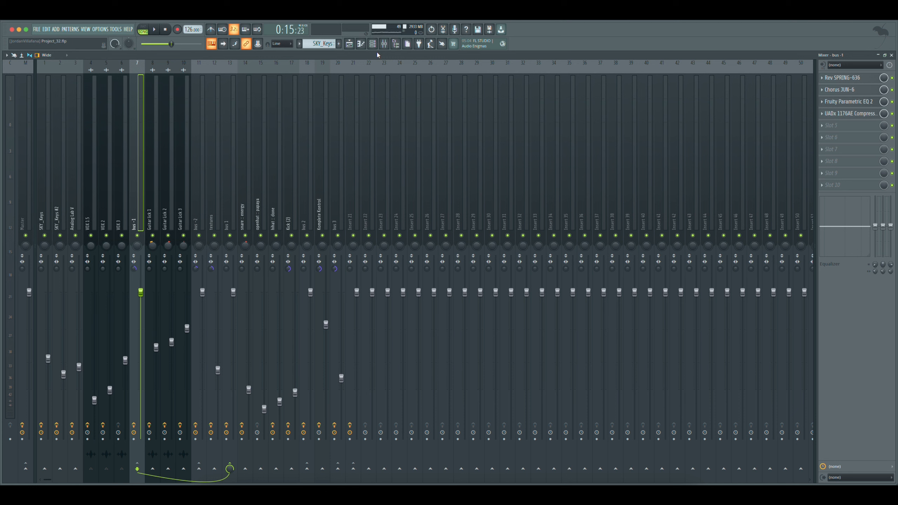
click(150, 198)
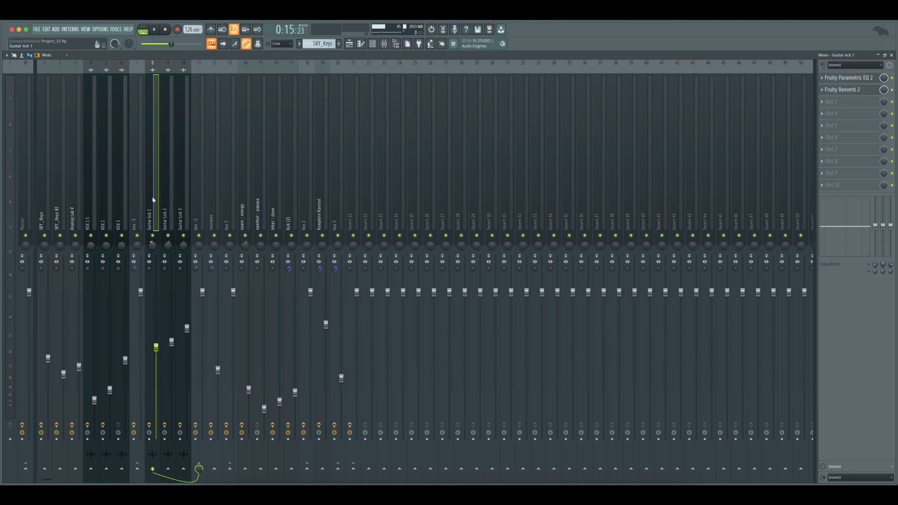
click(856, 79)
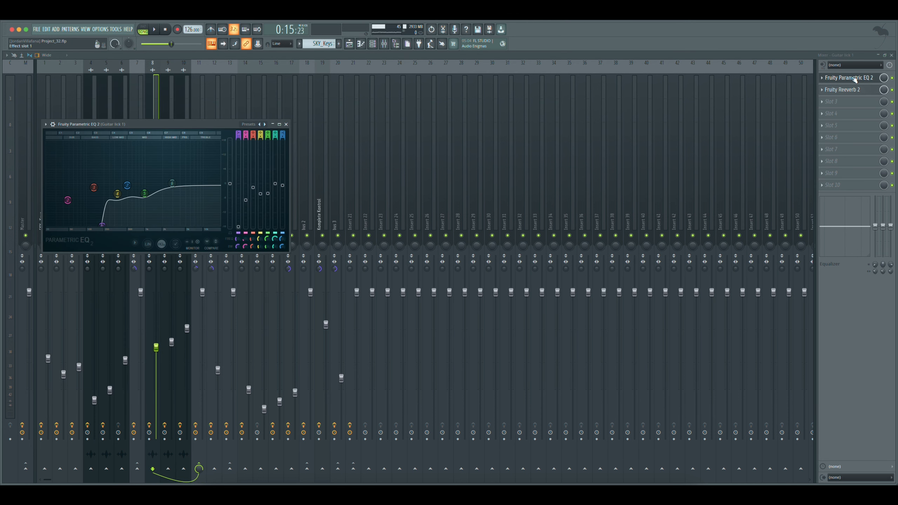
click(856, 78)
click(849, 91)
click(850, 91)
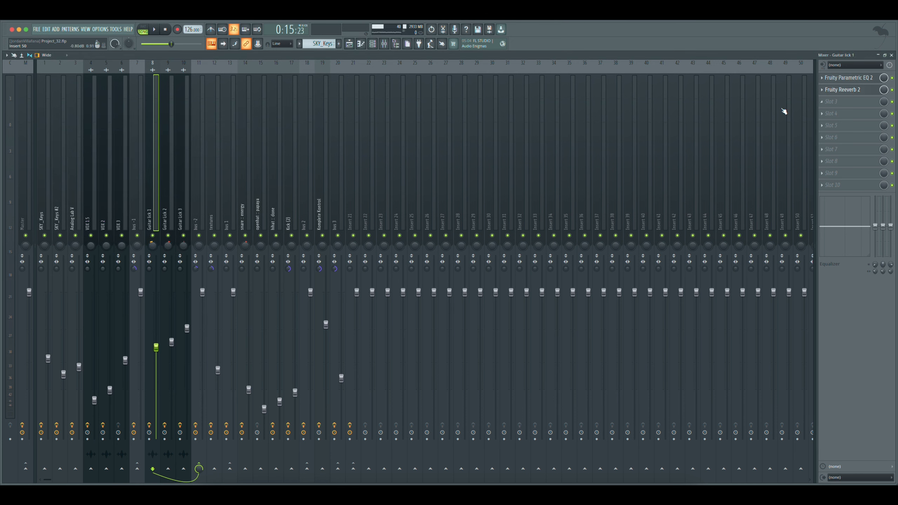
- Review Fruity Reeverb 2 and both Fruity Parametric EQ 2 instances on the Guitar Lick 2 mixer track
key(Right)
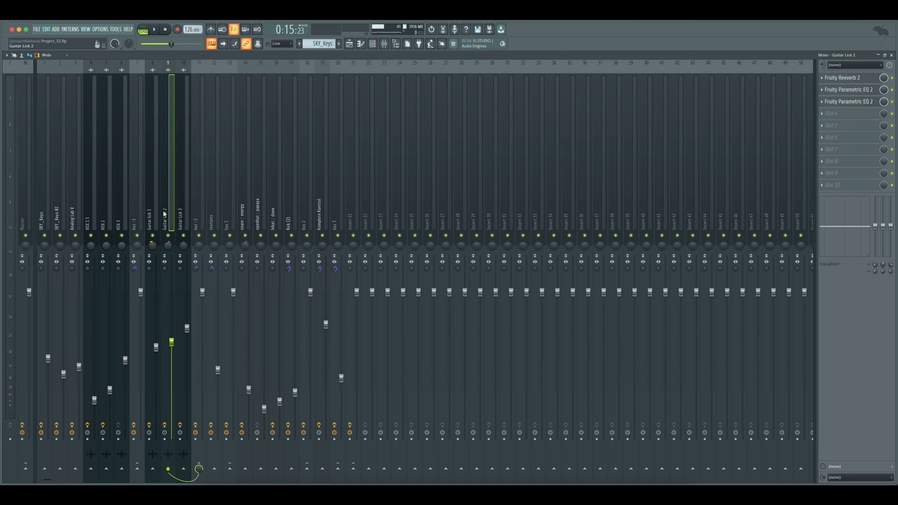
click(843, 78)
click(843, 79)
click(845, 90)
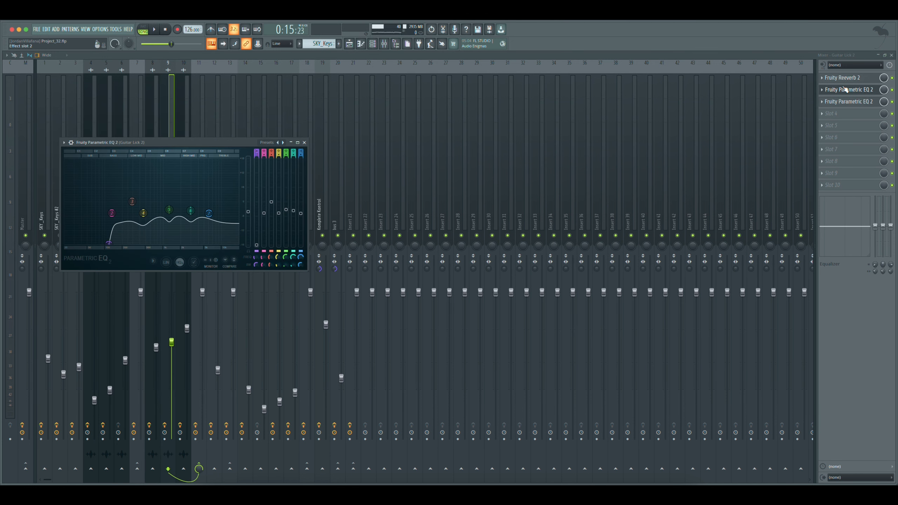
click(844, 90)
click(846, 101)
click(846, 101)
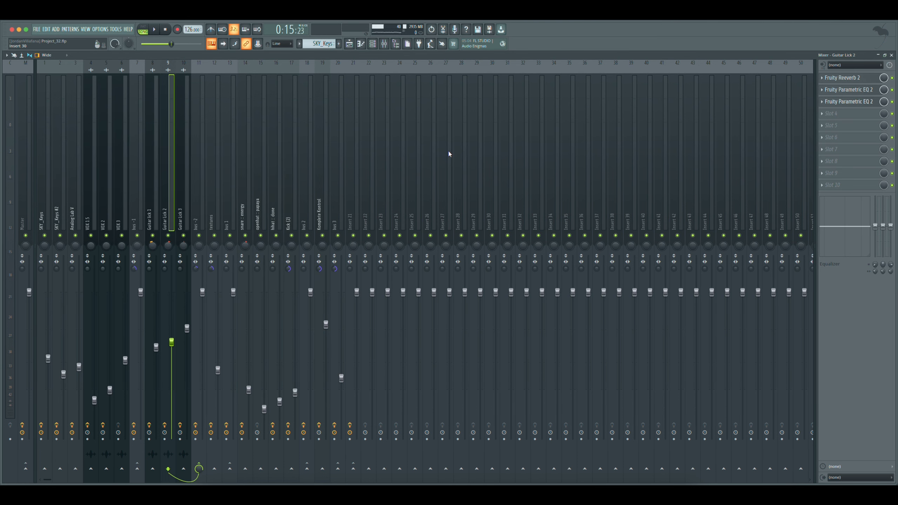
- Review Fruity Parametric EQ 2 and Fruity Reeverb 2 on the Guitar Lick 3 mixer track
key(Right)
click(860, 78)
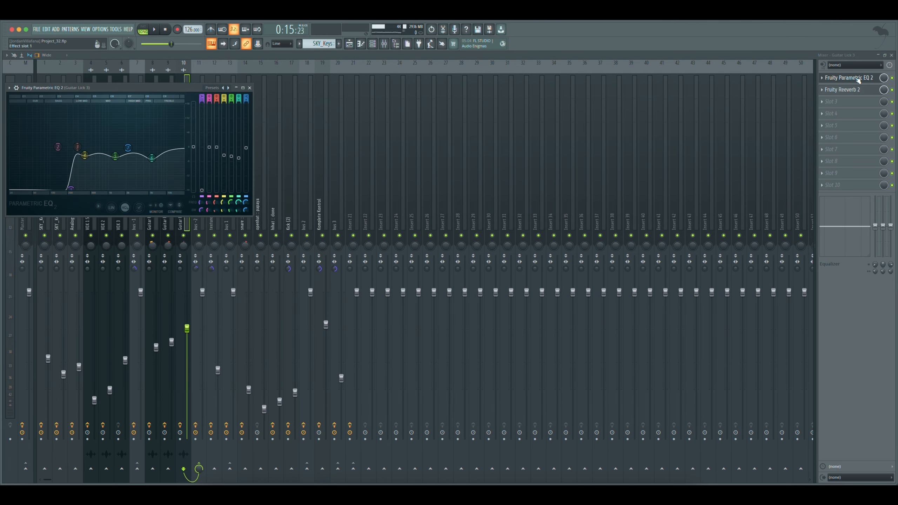
click(858, 79)
click(848, 89)
click(848, 89)
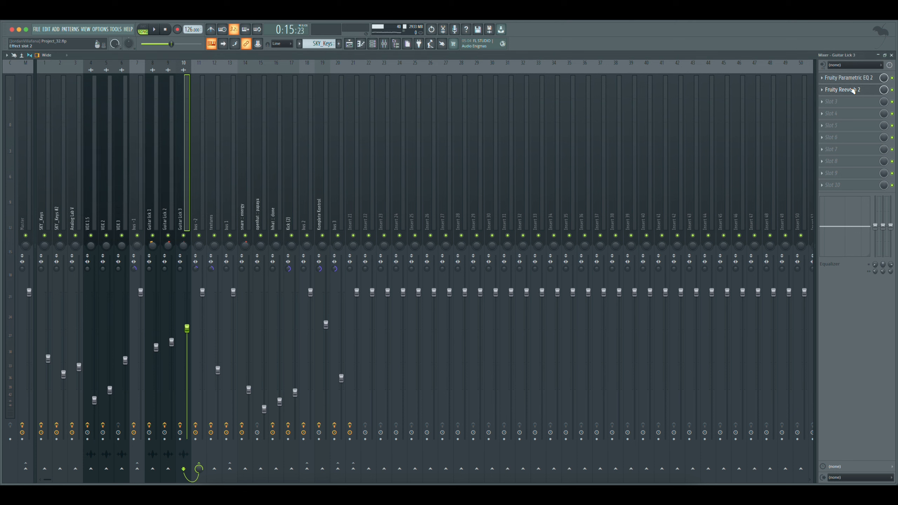
- Compare the effect chains of the Guitar lick 1, Guitar Lick 3, SKY_Keys, SKY_Keys #2 and Analog Lab V mixer tracks
click(153, 187)
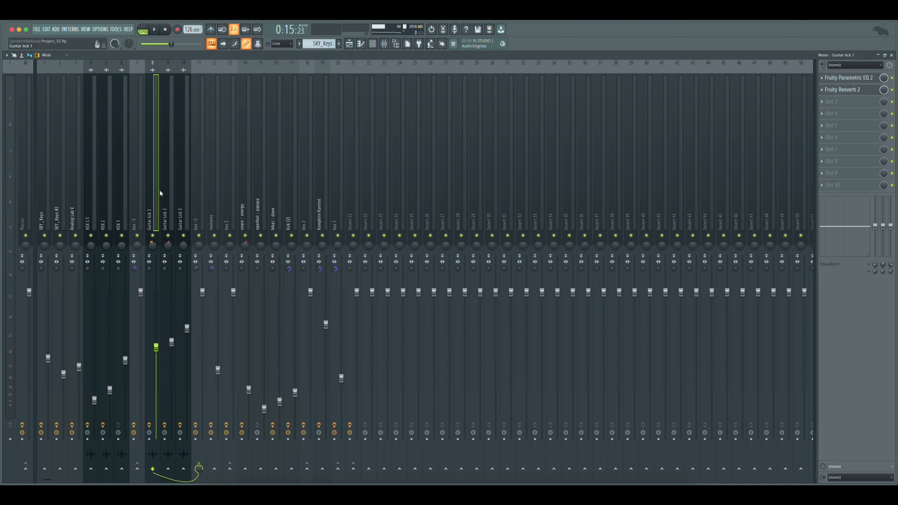
click(178, 196)
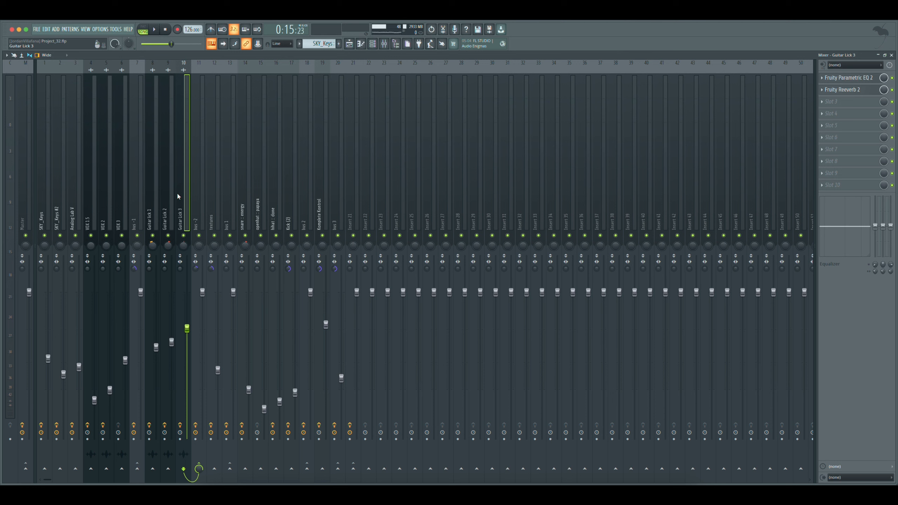
click(45, 215)
click(58, 215)
click(71, 214)
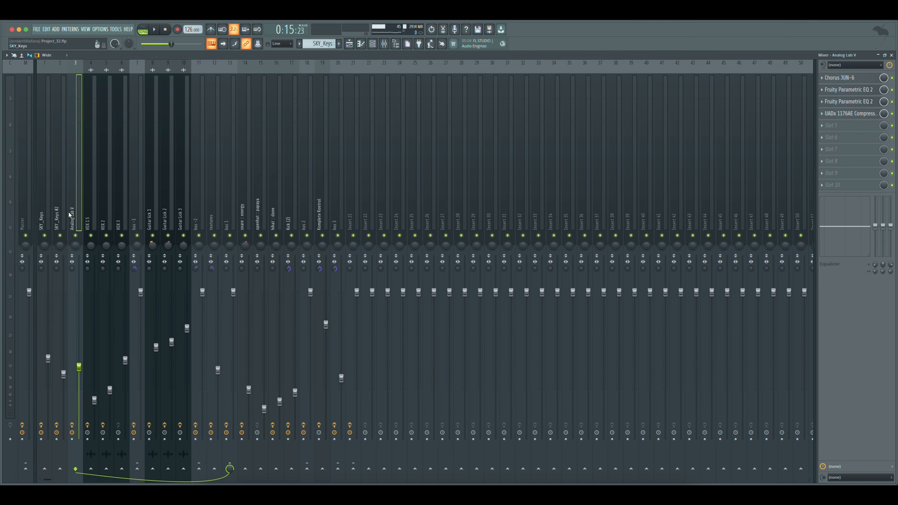
- Review Fruity Parametric EQ 2 and UADx 1176AE Compressor on the bus -2 mixer track
click(198, 216)
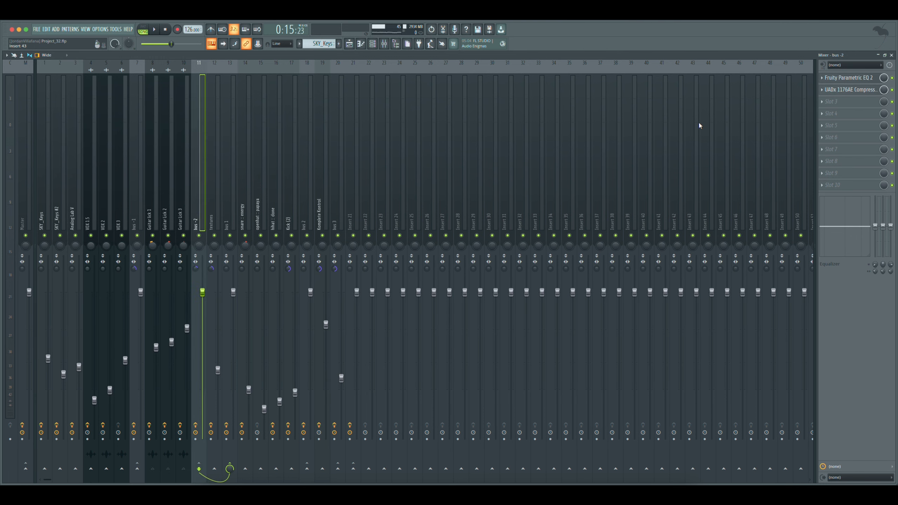
click(842, 81)
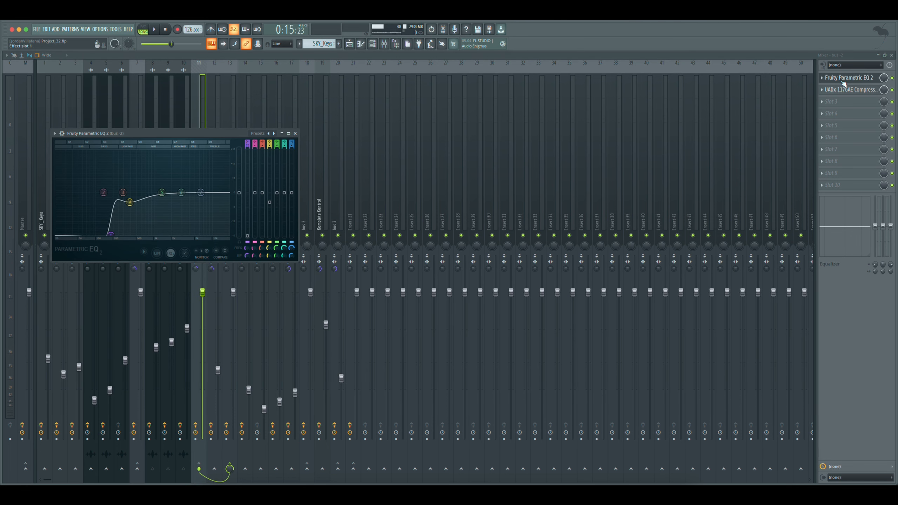
click(843, 81)
click(841, 88)
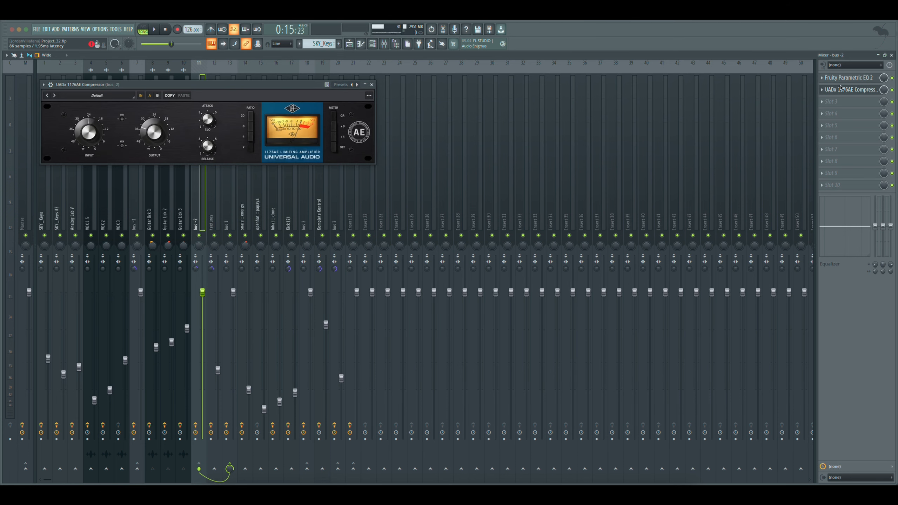
click(840, 88)
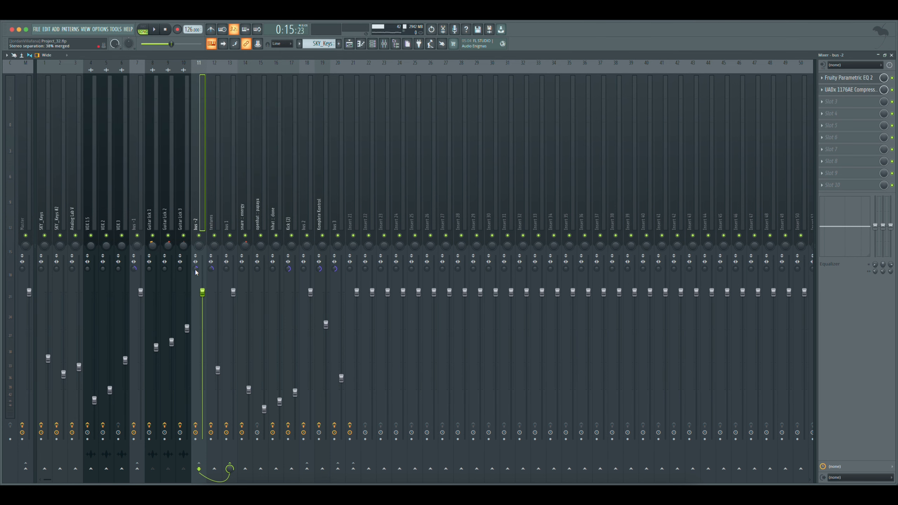
- Play the soloed snare, kick, openhat and hihat tracks in the playlist from bar 9
key(F5)
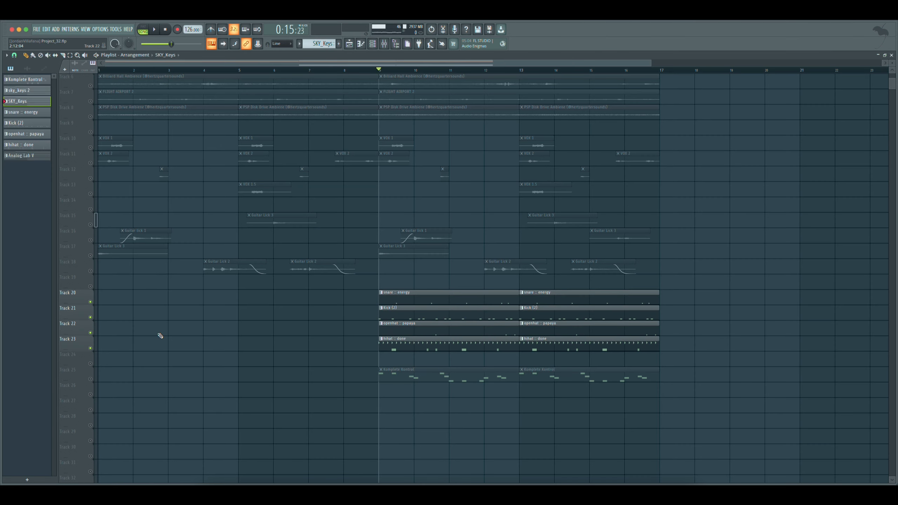
key(space)
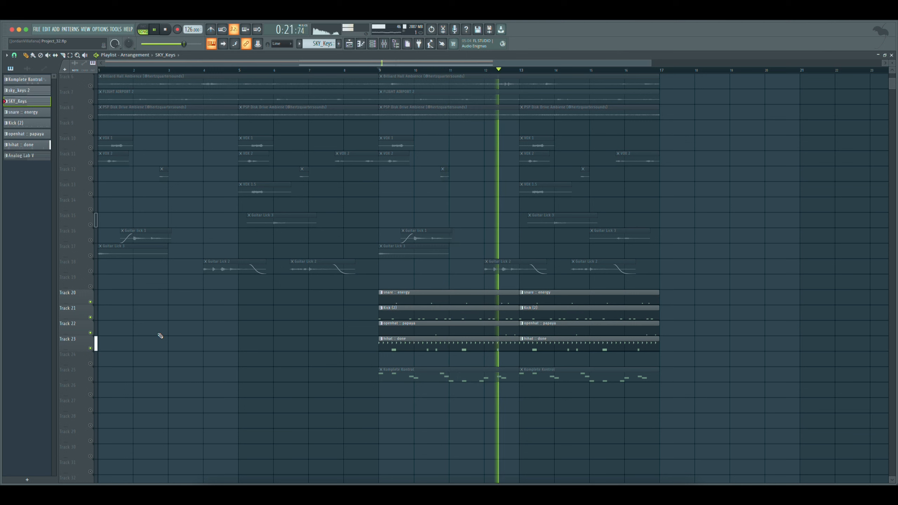
key(space)
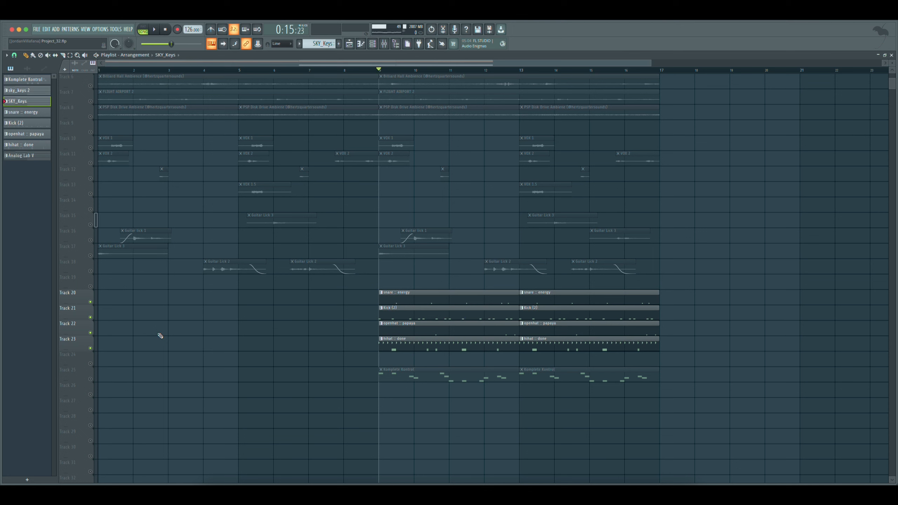
- Review Fruity Parametric EQ 2 and UADx 1176AE Compressor on the snare : energy mixer track
click(383, 45)
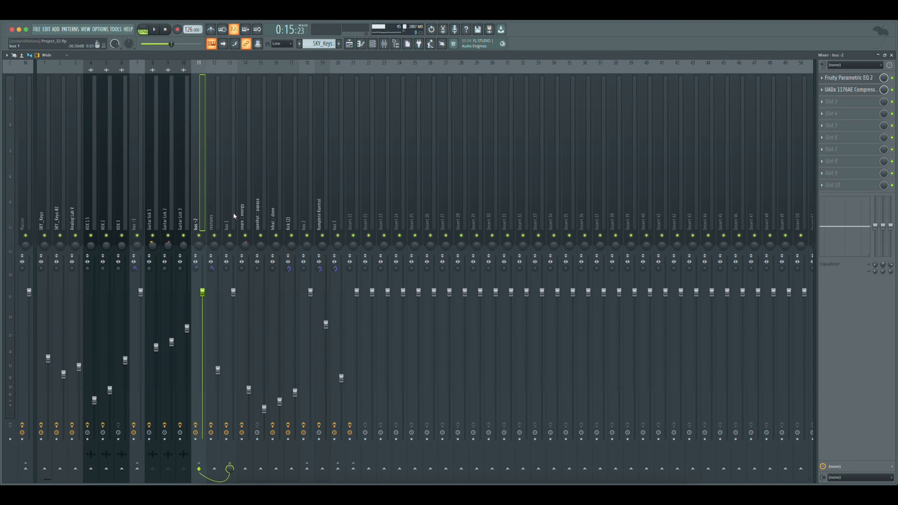
click(244, 217)
click(849, 78)
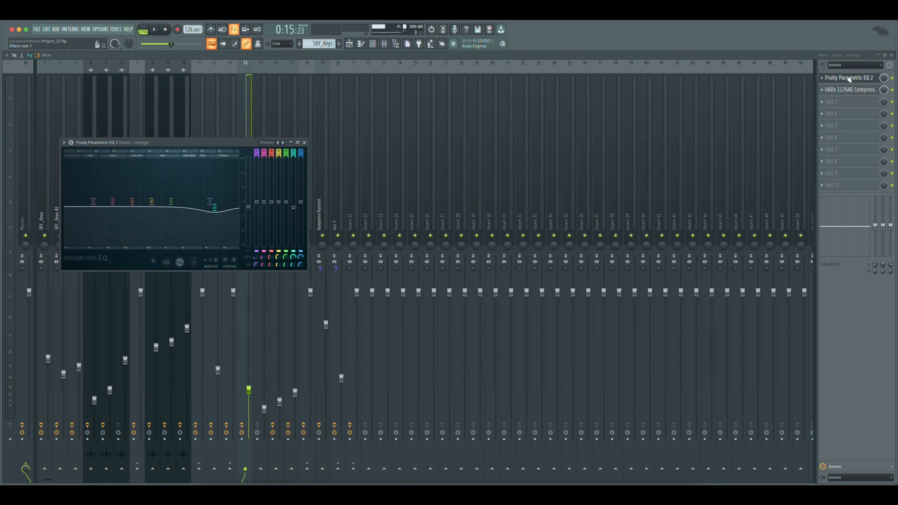
click(848, 78)
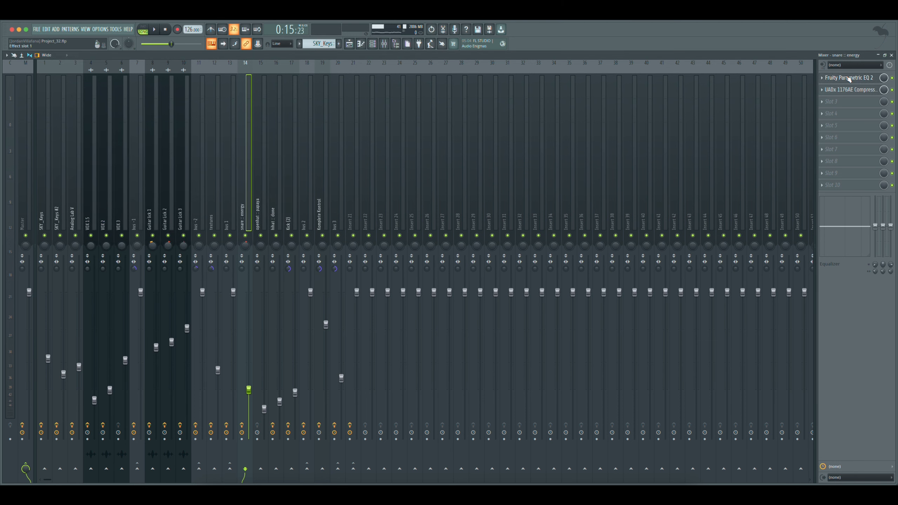
click(847, 90)
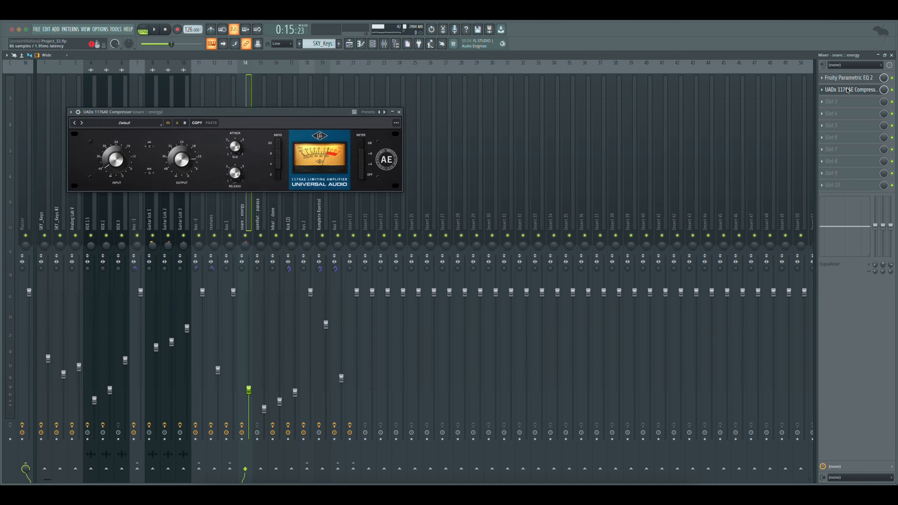
click(847, 90)
- Check the openhat : papaya mixer track and review Fruity Parametric EQ 2 and UADx 1176AE Compressor on hihat : done
click(273, 221)
click(262, 218)
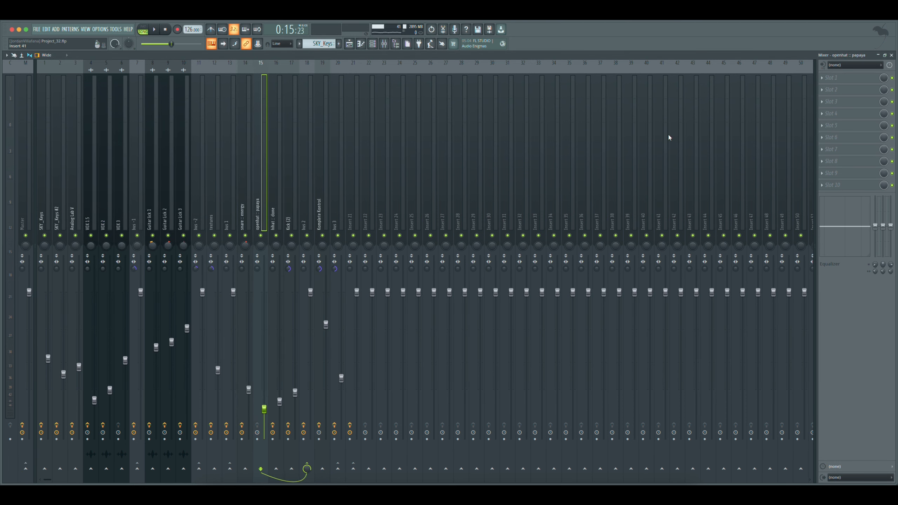
click(274, 213)
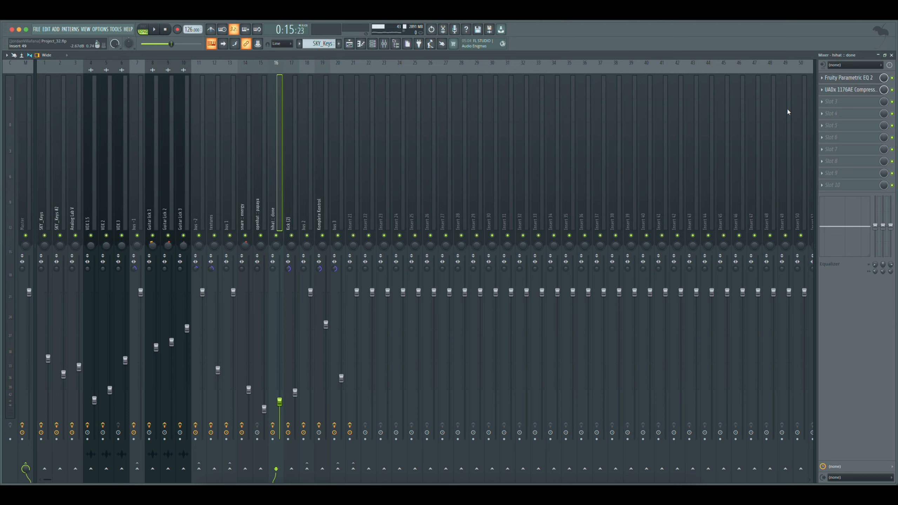
click(837, 79)
click(838, 80)
click(847, 90)
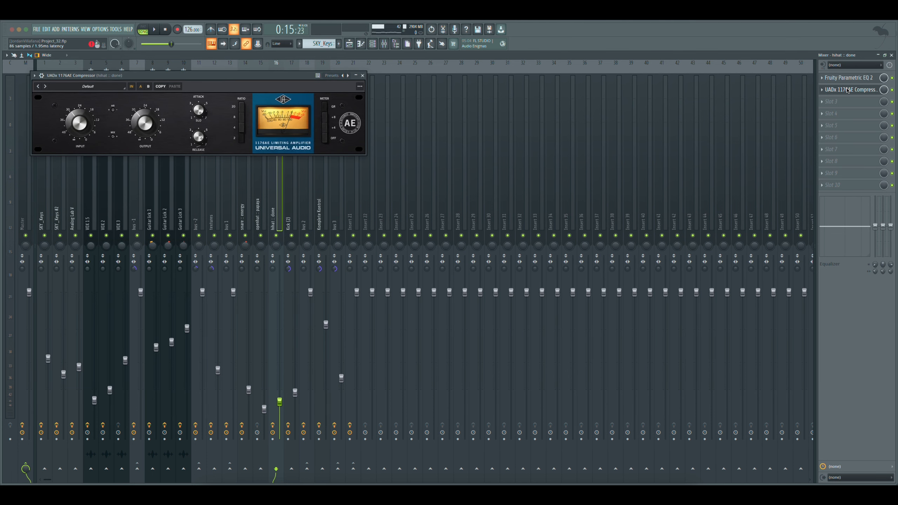
click(848, 90)
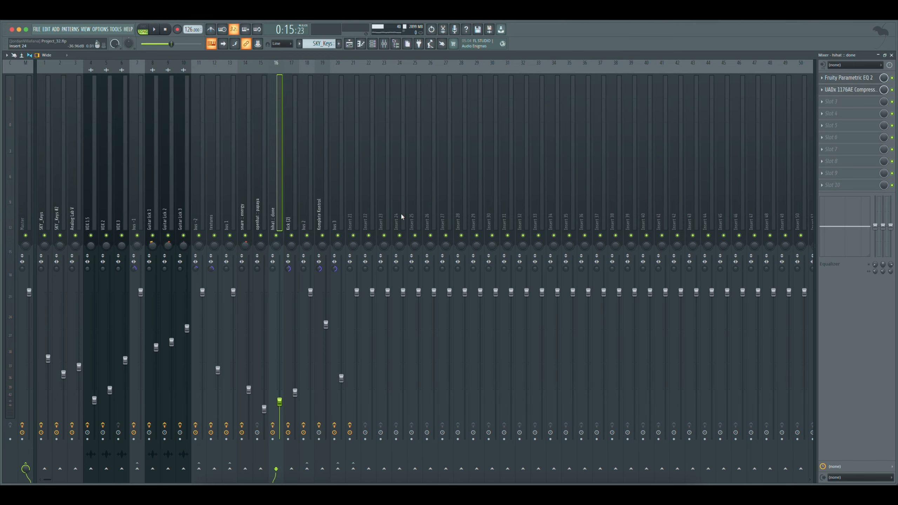
- Review Decapitator, Fruity Parametric EQ 2 and UADx 1176AE Compressor on the Kick (2) mixer track
click(288, 218)
click(838, 79)
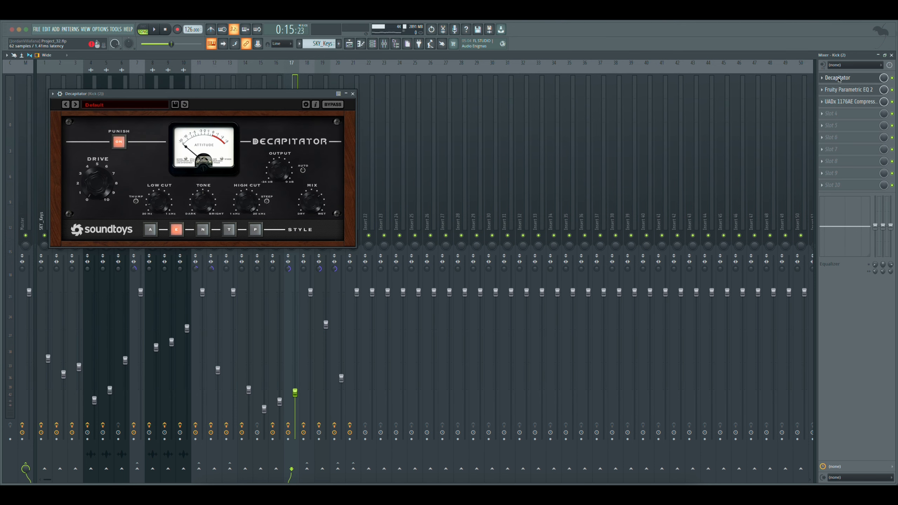
click(838, 79)
click(844, 90)
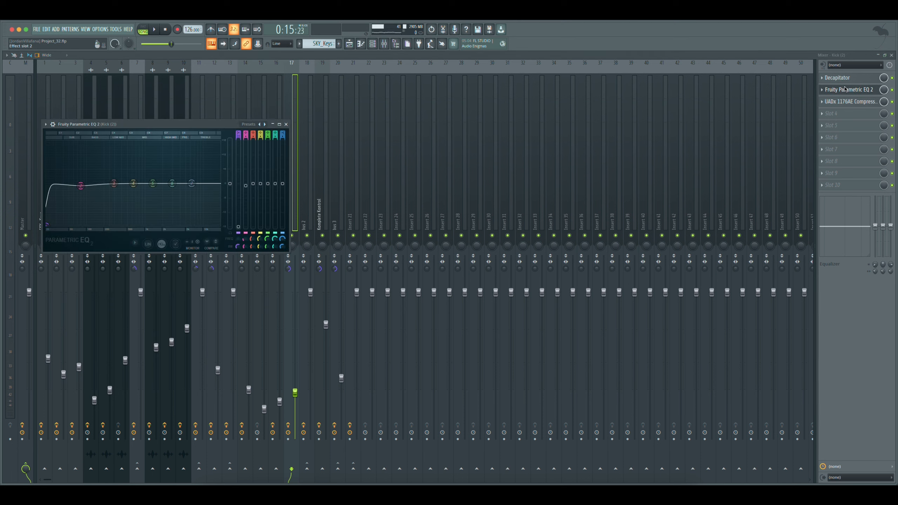
click(844, 90)
click(846, 102)
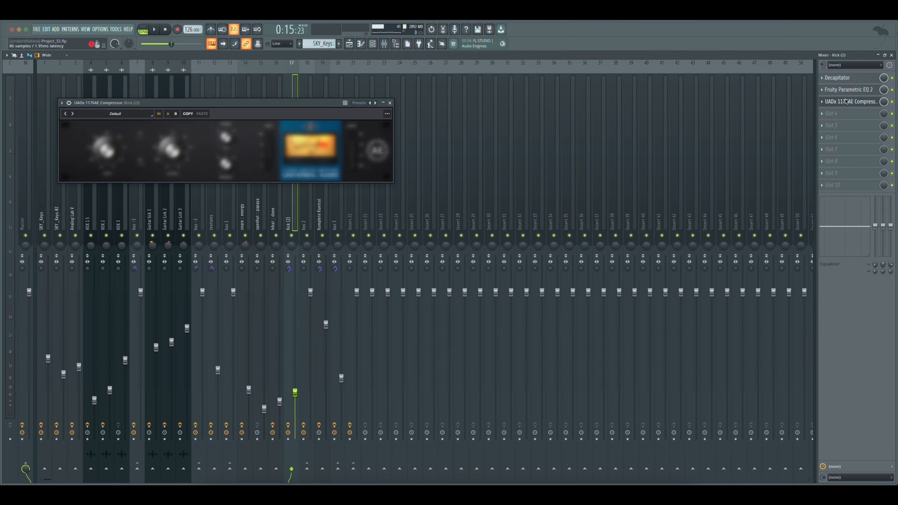
click(846, 101)
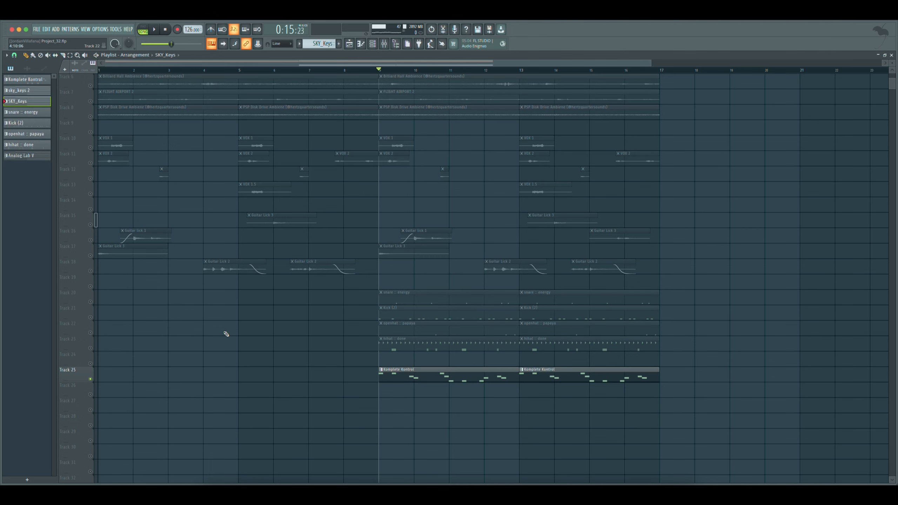
- Open the soloed Komplete Kontrol pattern in the piano roll and play its notes
double_click(389, 370)
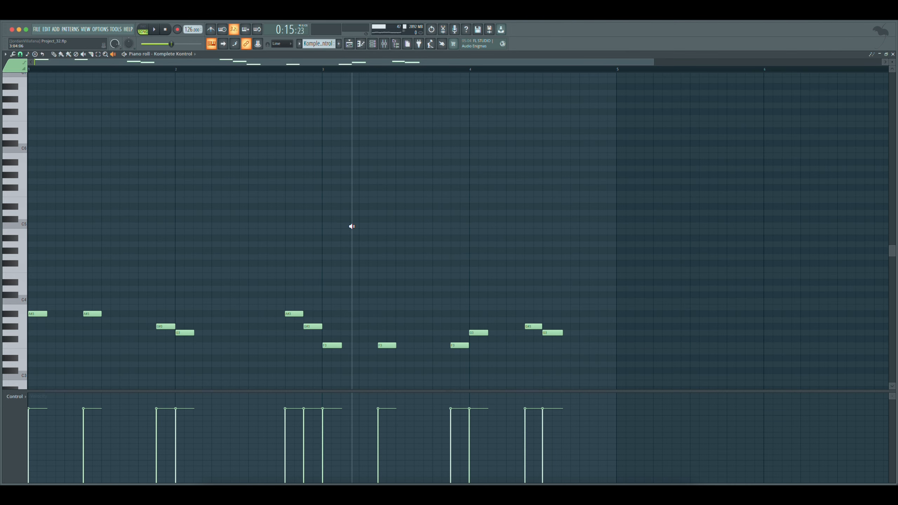
key(space)
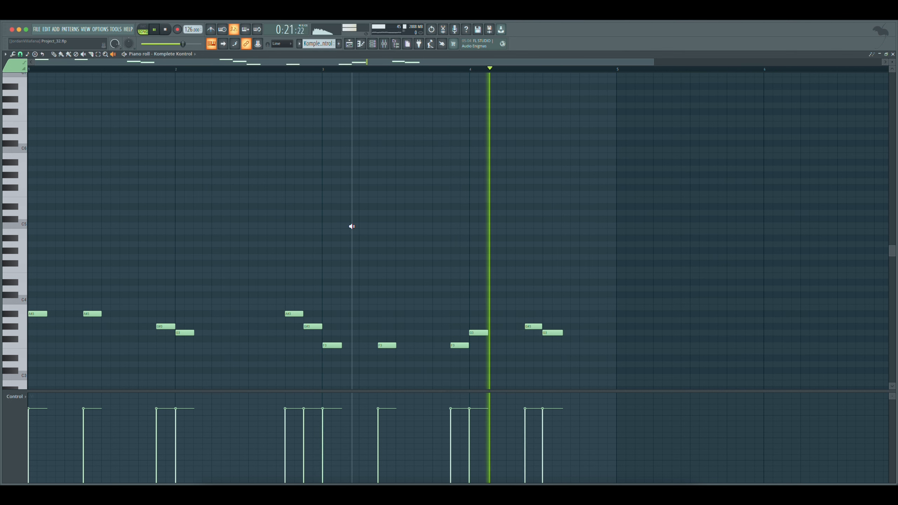
key(space)
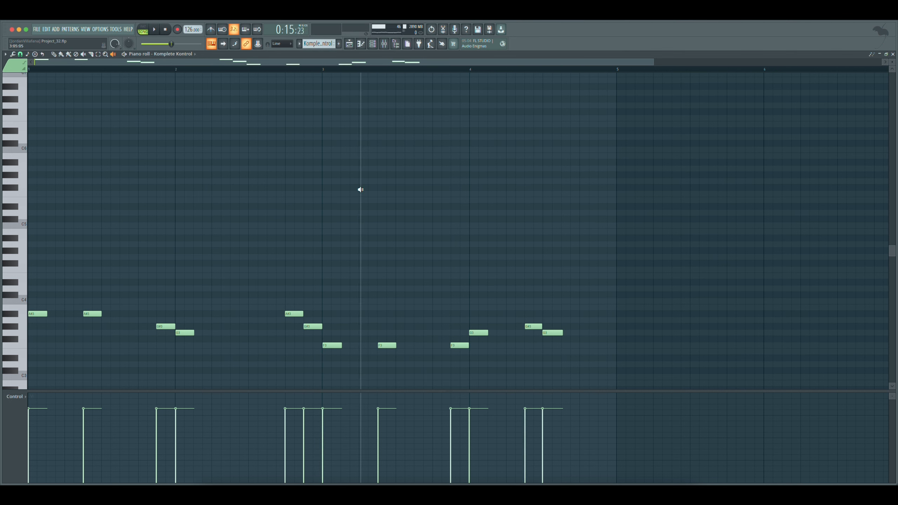
- Review Fruity Parametric EQ 2 on the Komplete Kontrol mixer track
click(350, 45)
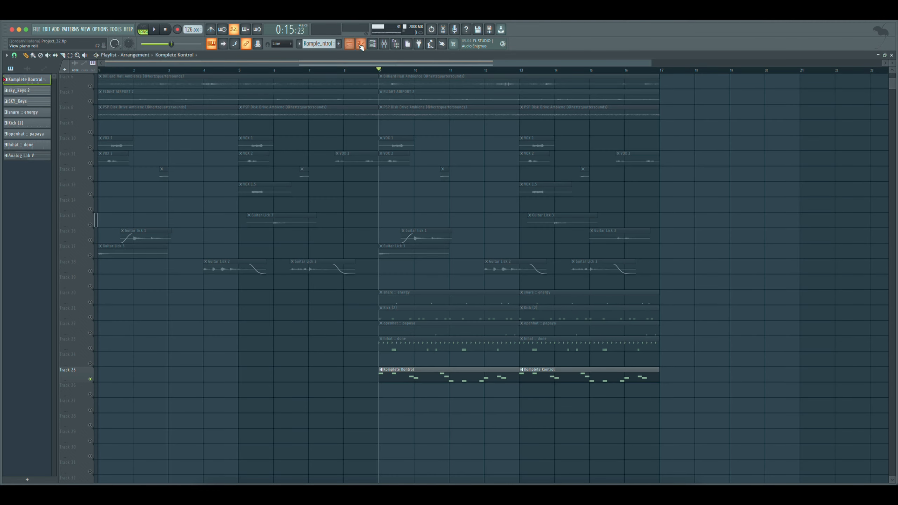
click(384, 44)
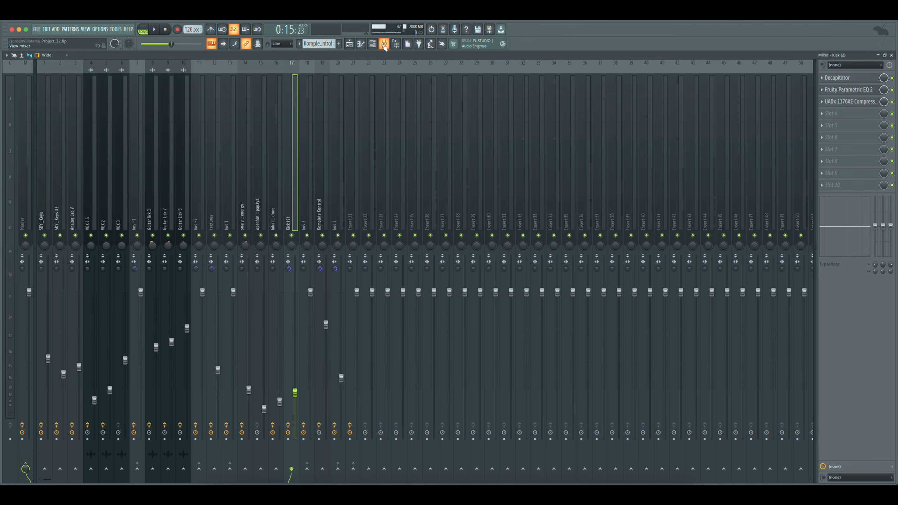
click(356, 46)
scroll(322, 211, right, 2)
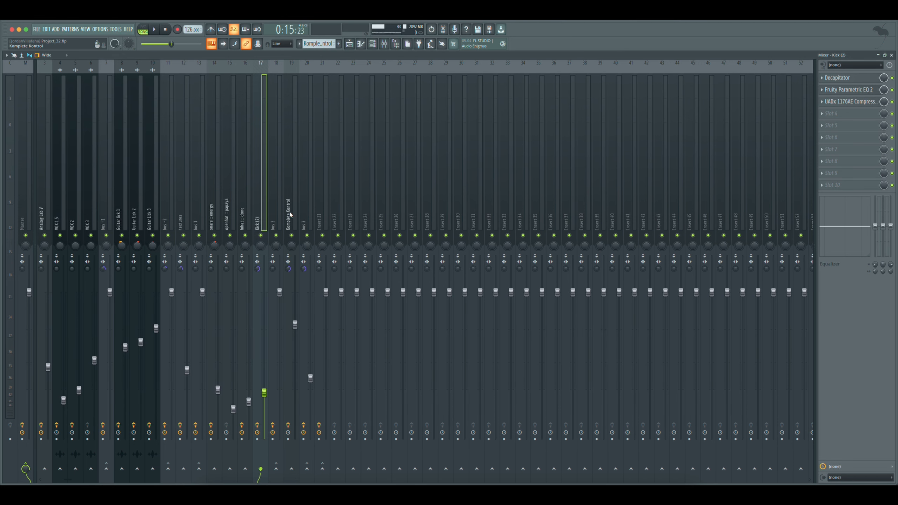
click(290, 214)
scroll(296, 210, right, 1)
click(857, 78)
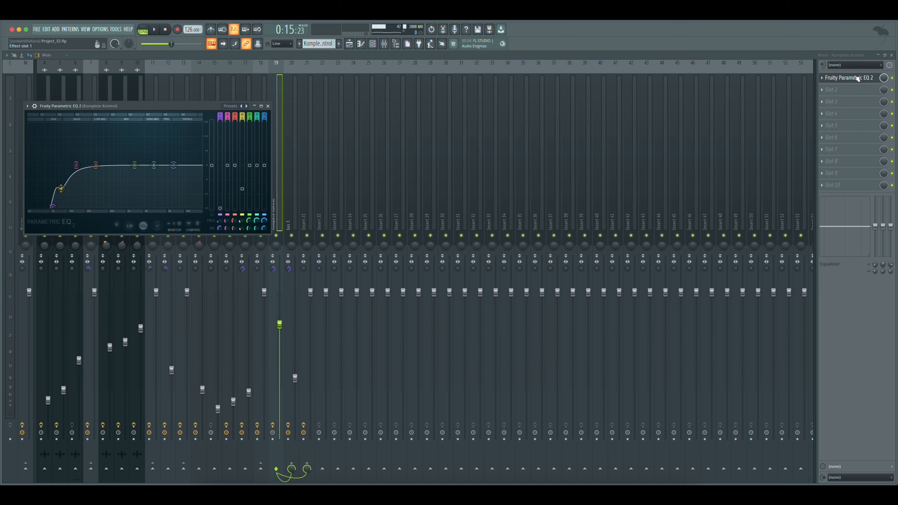
click(857, 78)
- Review UADx 1176AE Compressor on the bus 3 mixer track
click(290, 217)
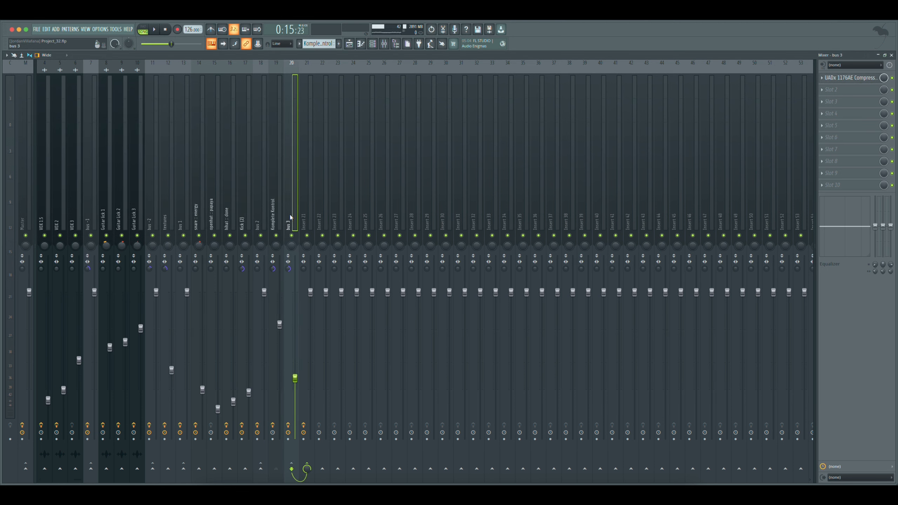
click(855, 78)
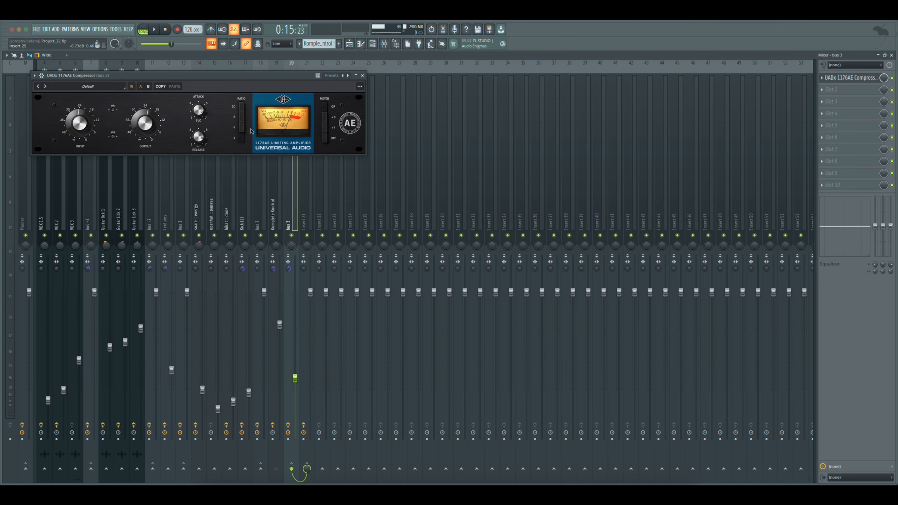
click(363, 76)
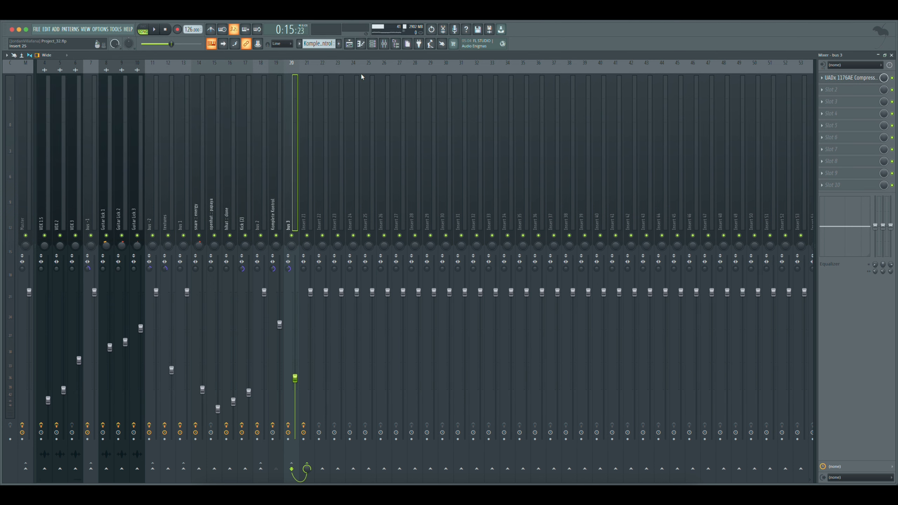
- Review SoundShifter Pitch Stereo on the bus 2 mixer track and return to the Komplete Kontrol mixer track
scroll(259, 192, left, 3)
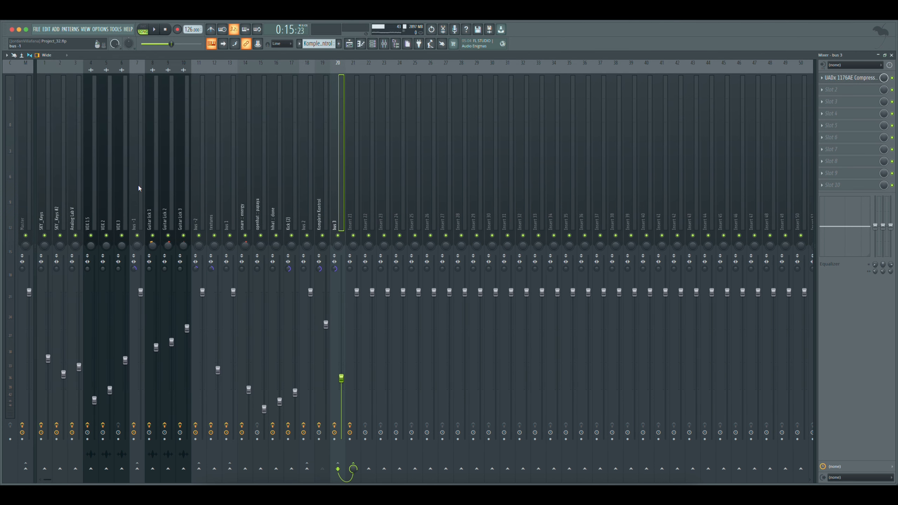
click(304, 219)
click(838, 77)
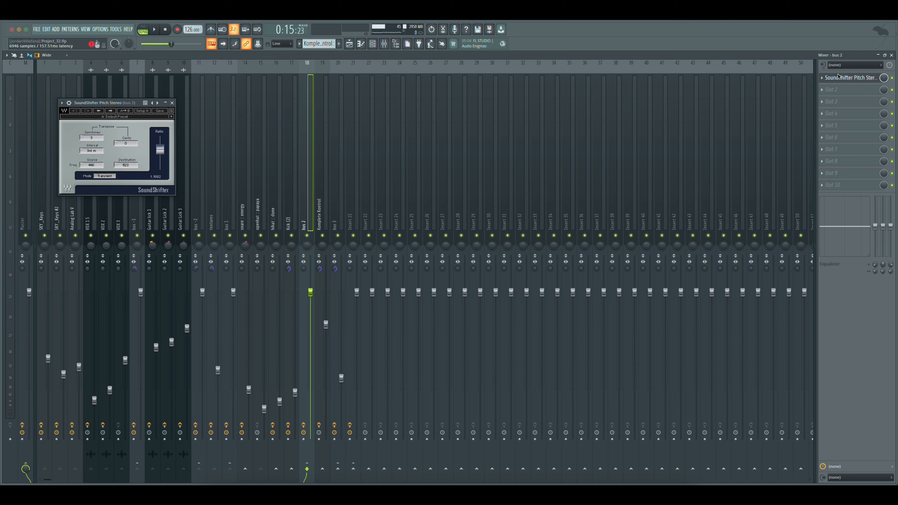
click(838, 77)
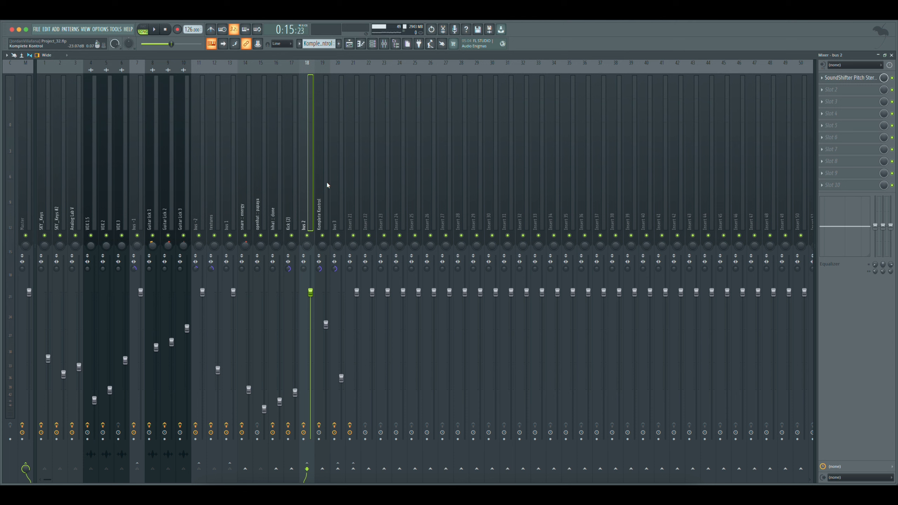
click(327, 198)
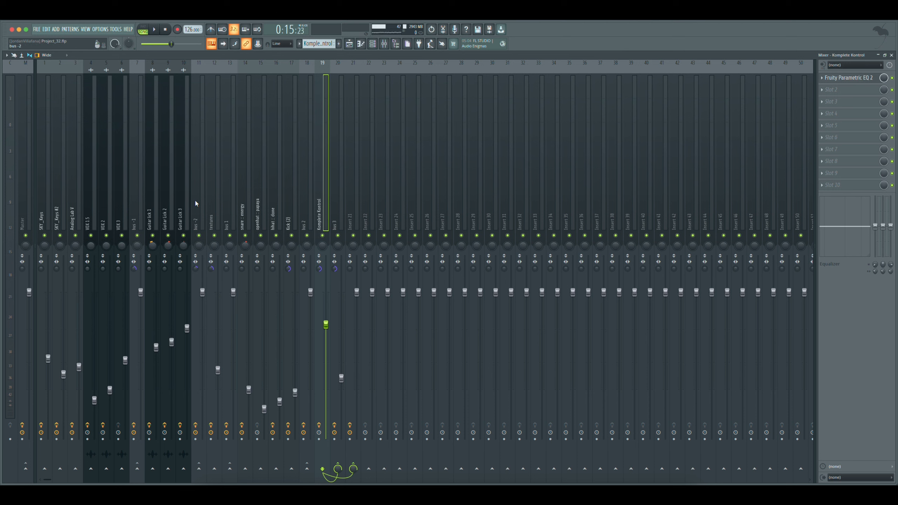
- Review the Master track's Pultec EQP-1A, SSL G Bus Compressor, Tape J-37, Fruity Parametric EQ and Fruity Soft Clipper
click(33, 208)
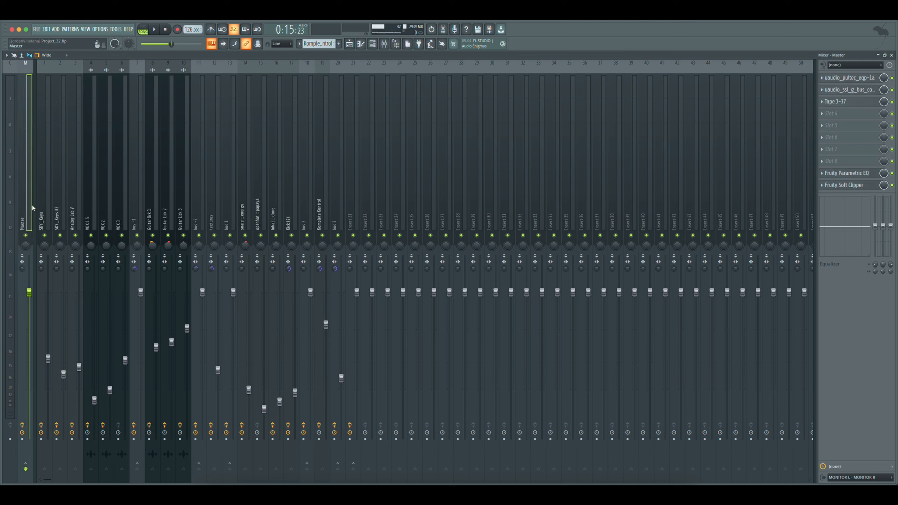
click(851, 81)
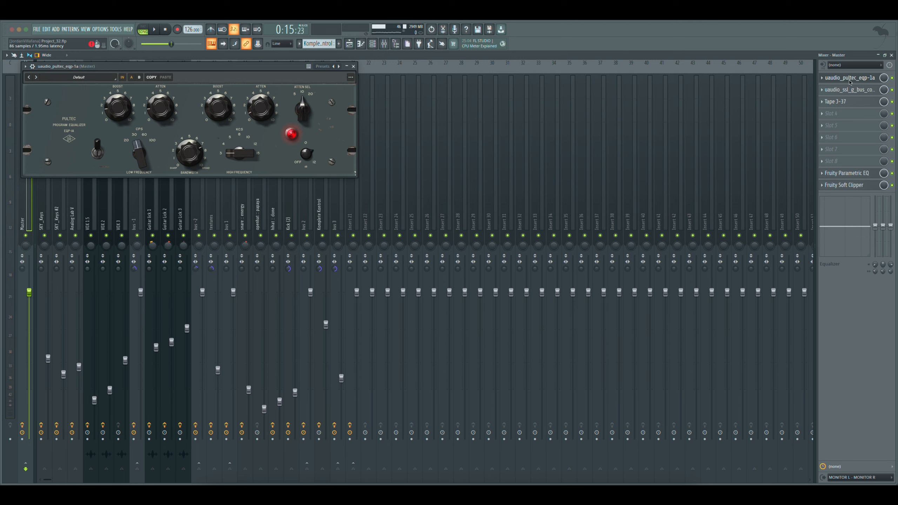
click(851, 81)
click(852, 91)
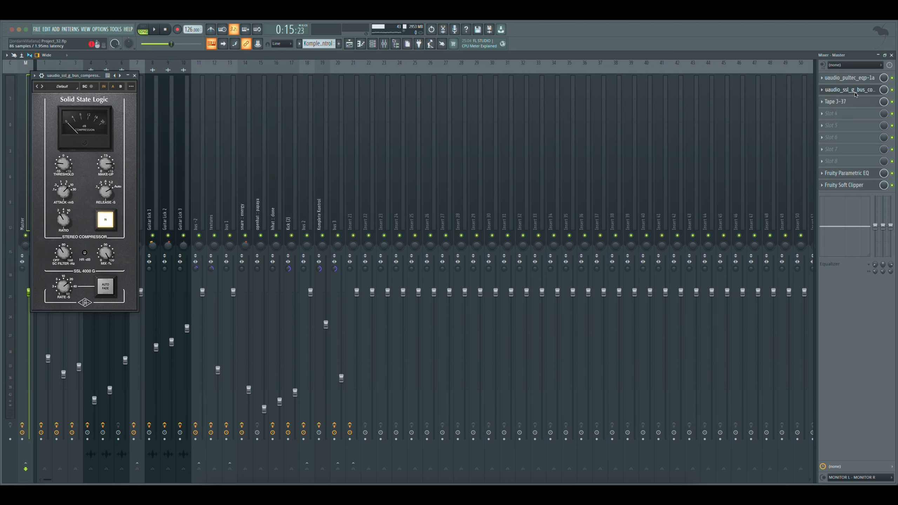
click(855, 92)
click(851, 101)
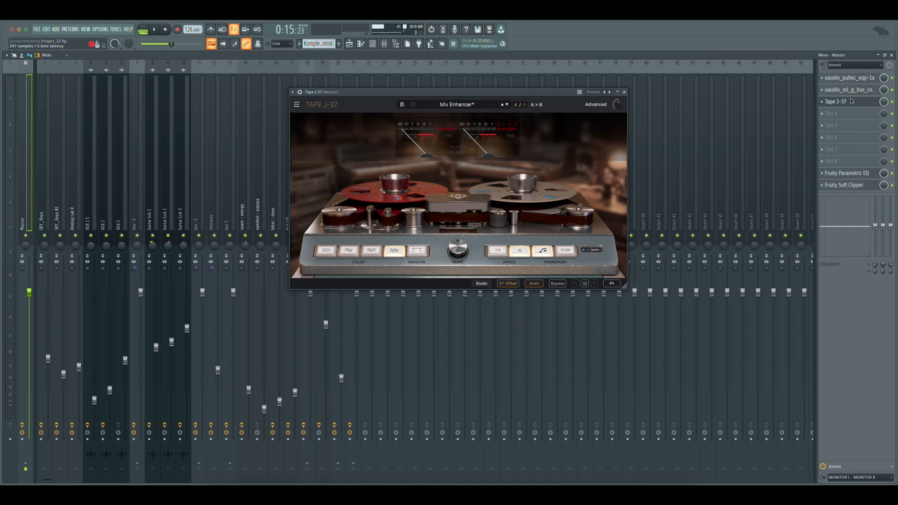
click(850, 102)
click(854, 177)
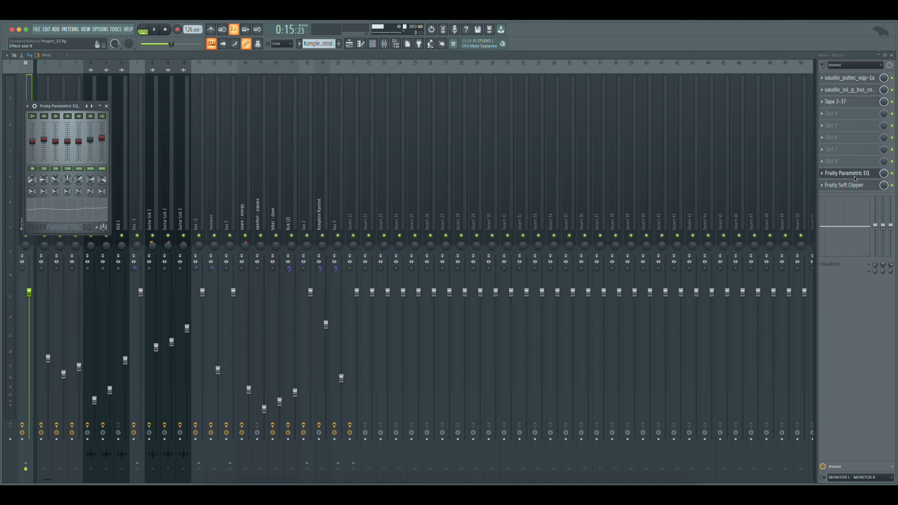
click(853, 185)
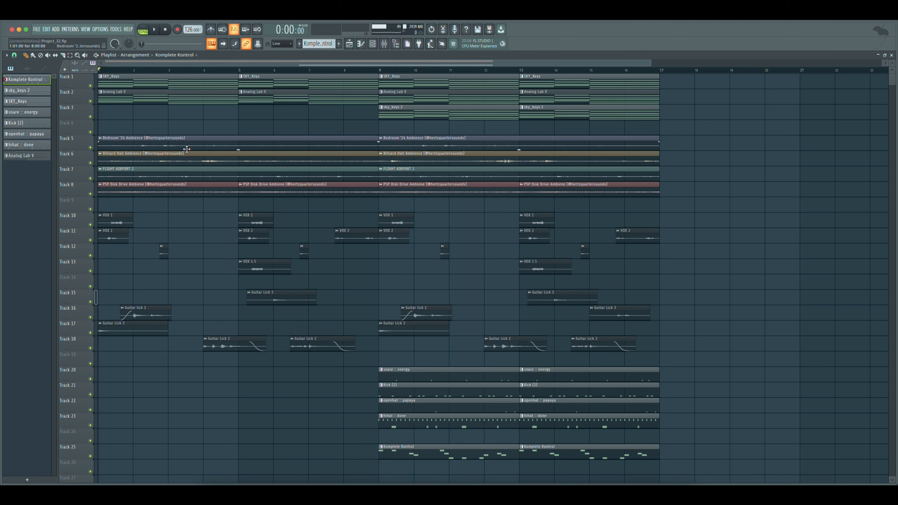
- Play the full arrangement from the start with all tracks unmuted
key(space)
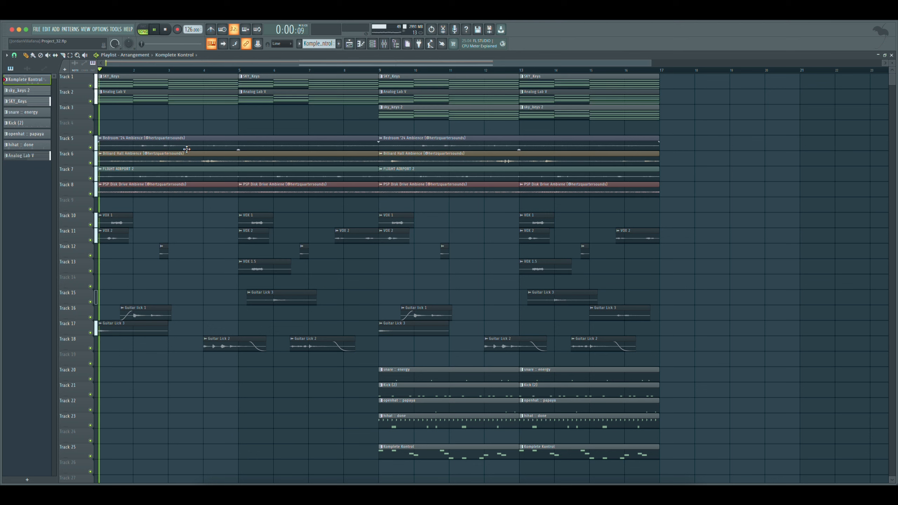